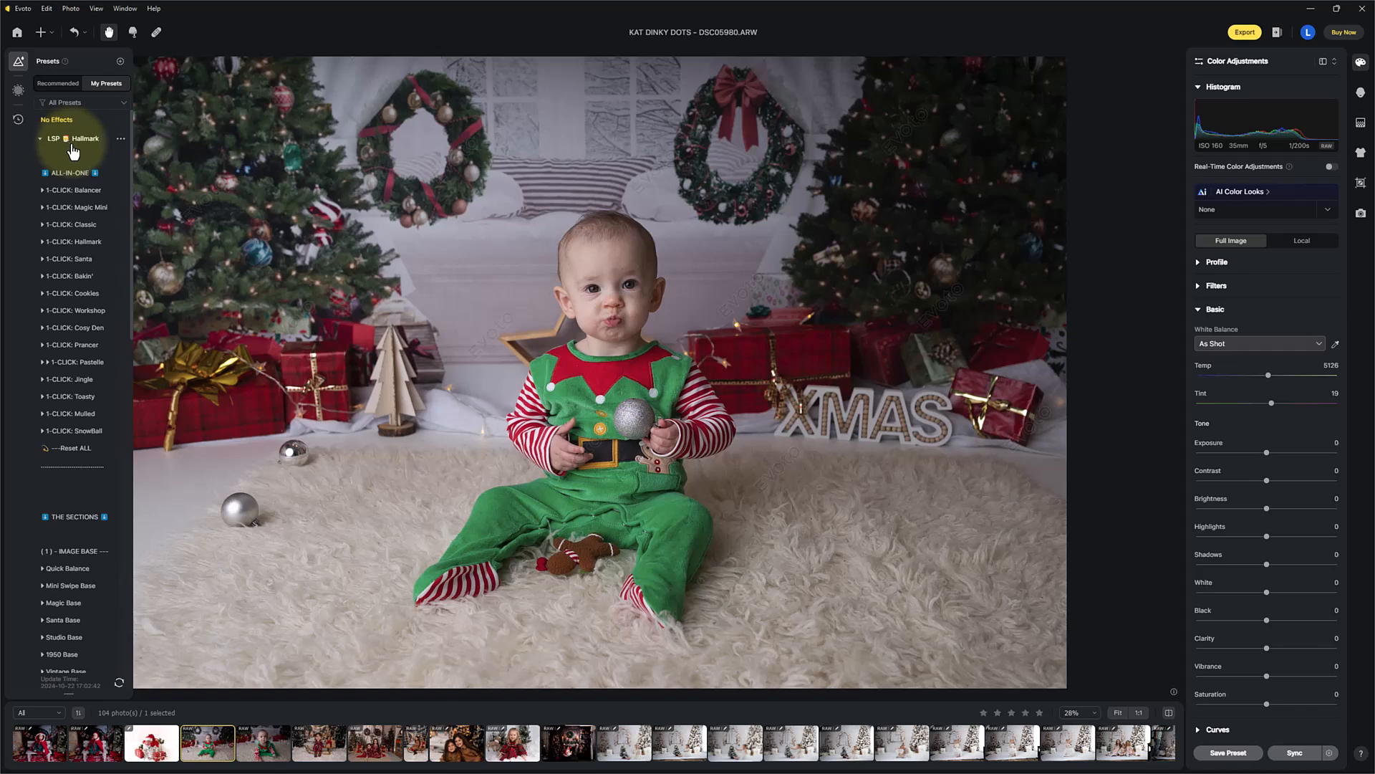
Step: Apply the 1-CLICK: Balancer preset to the photo of the baby in the elf outfit
click(80, 190)
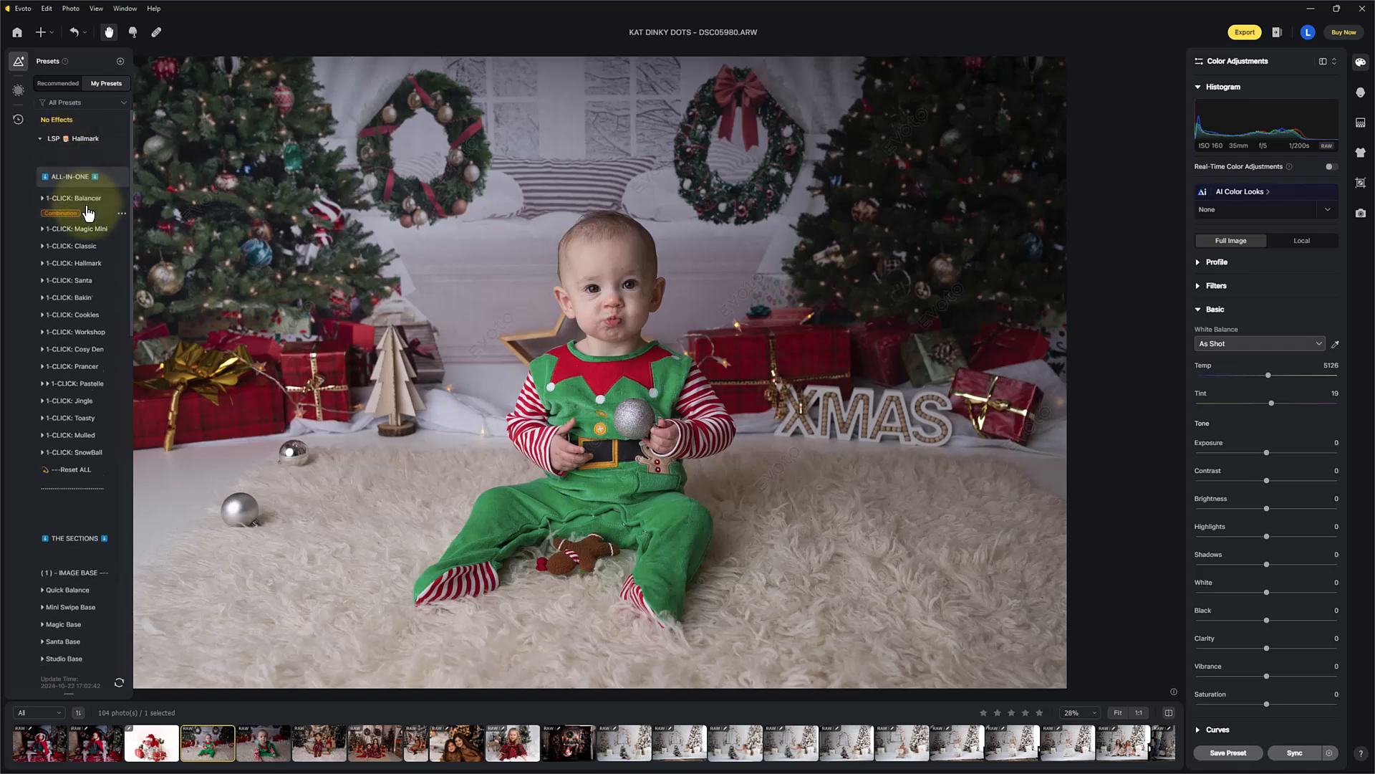
click(90, 211)
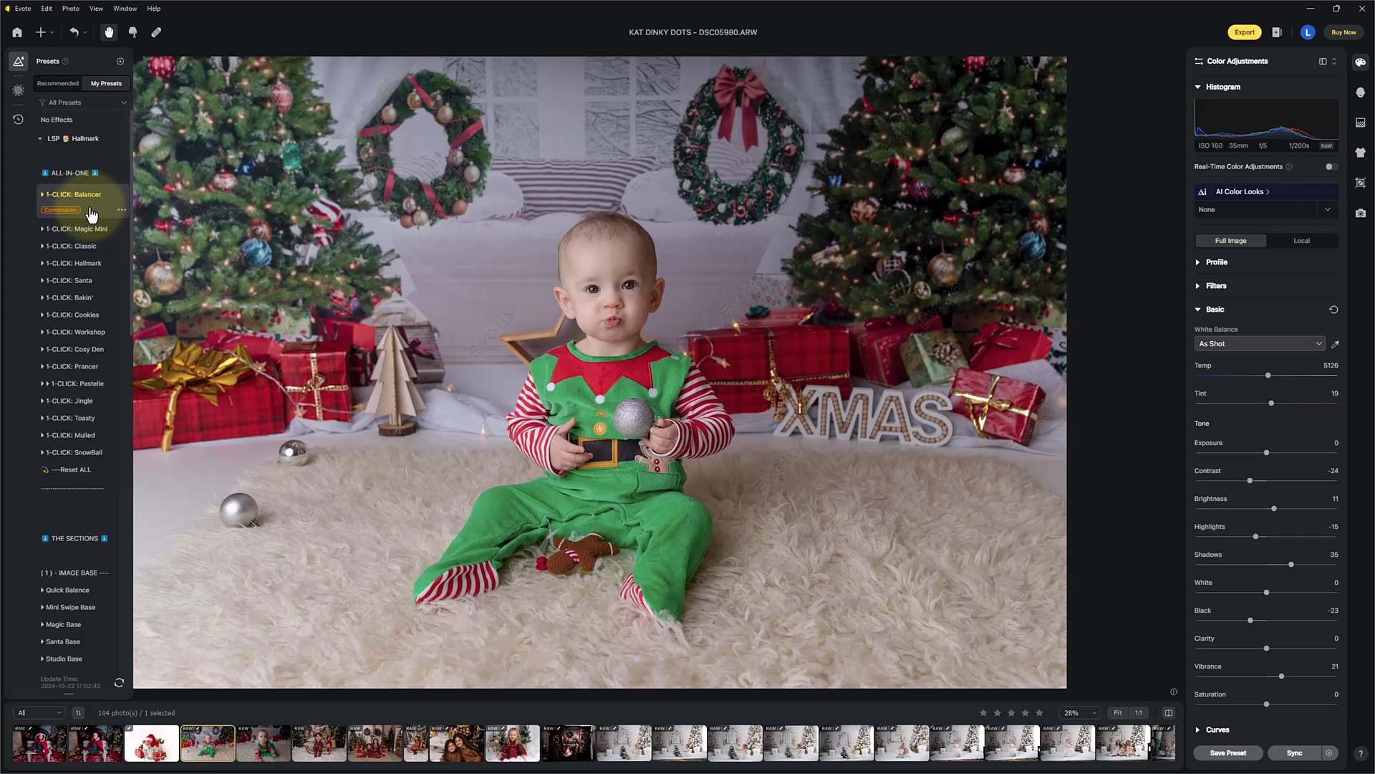
Step: Examine the baby's face and outfit up close, comparing before and after, and fit the whole photo back in view
click(616, 333)
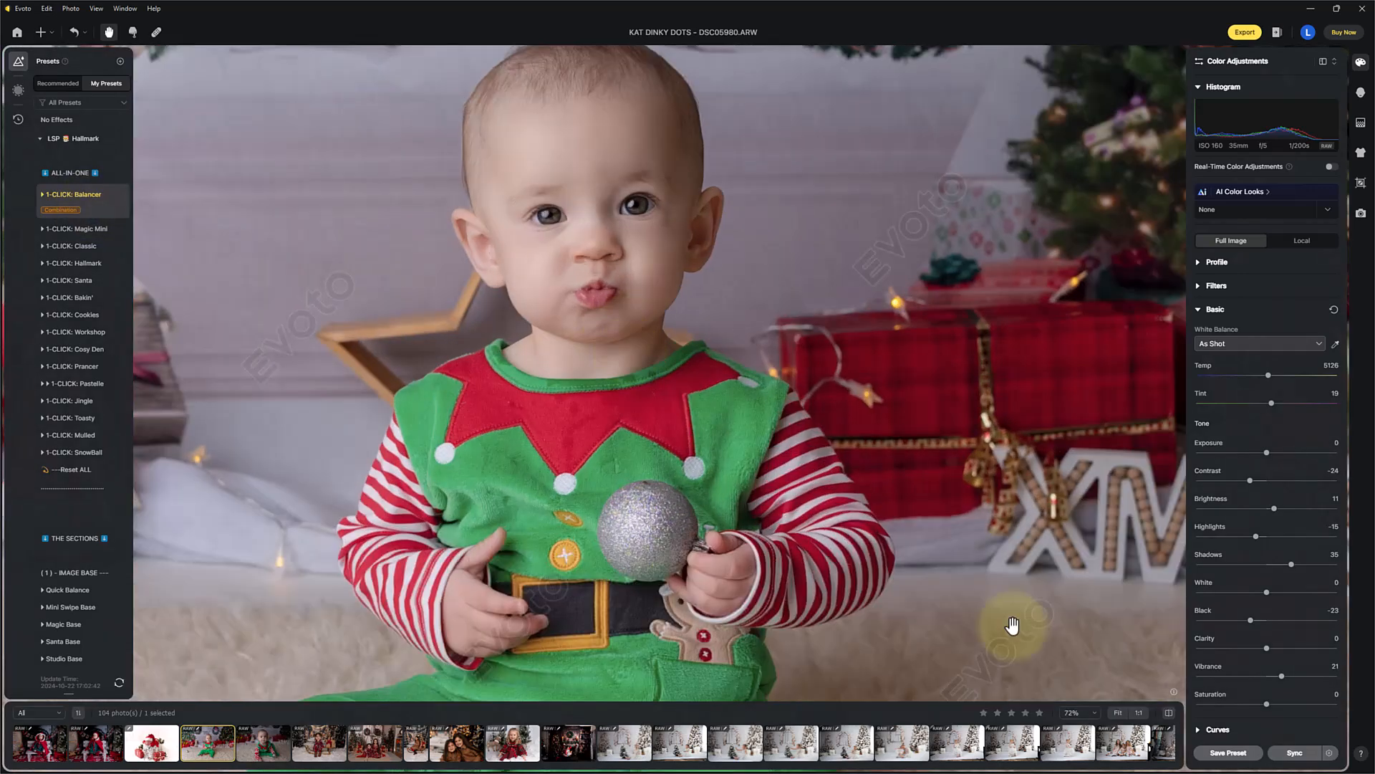
click(1169, 715)
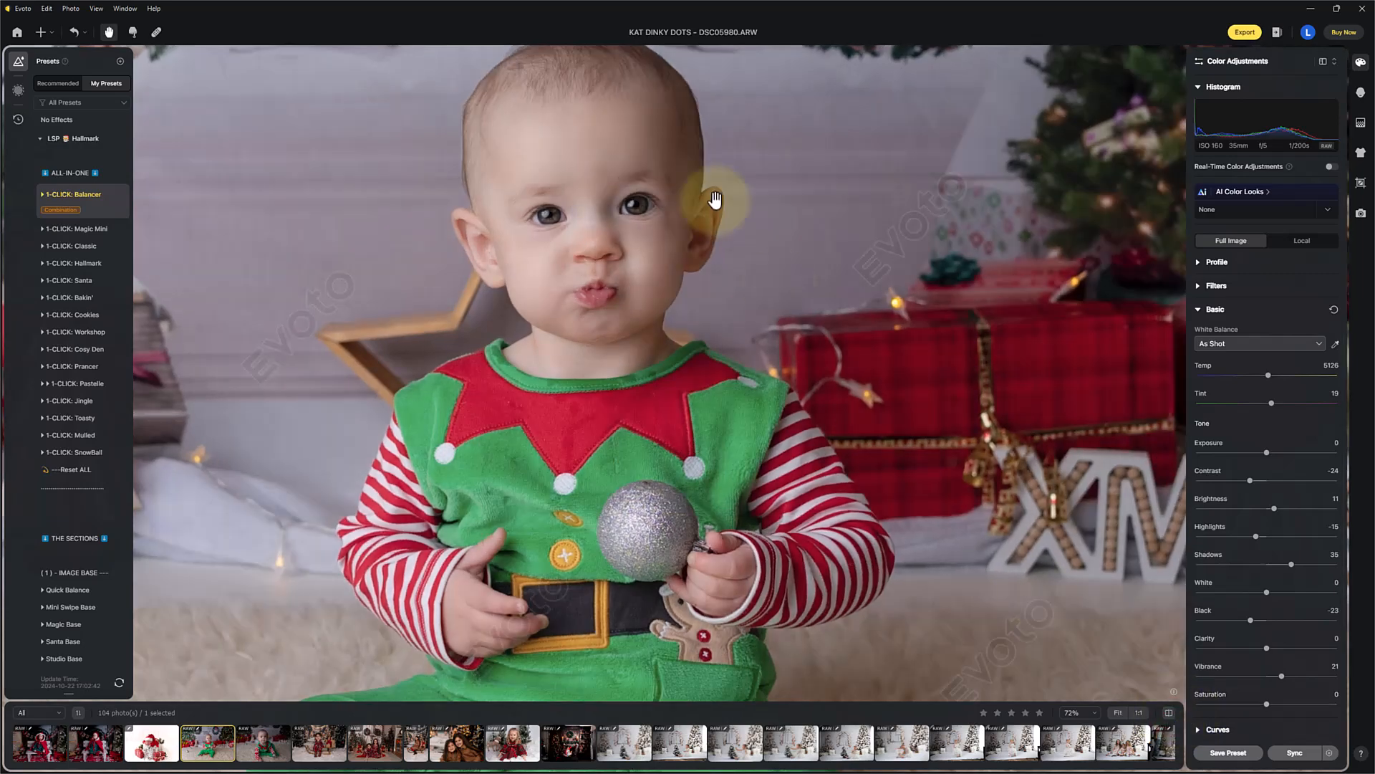
click(668, 223)
click(1169, 714)
click(1169, 714)
click(1169, 714)
click(1169, 714)
click(1169, 714)
click(1169, 714)
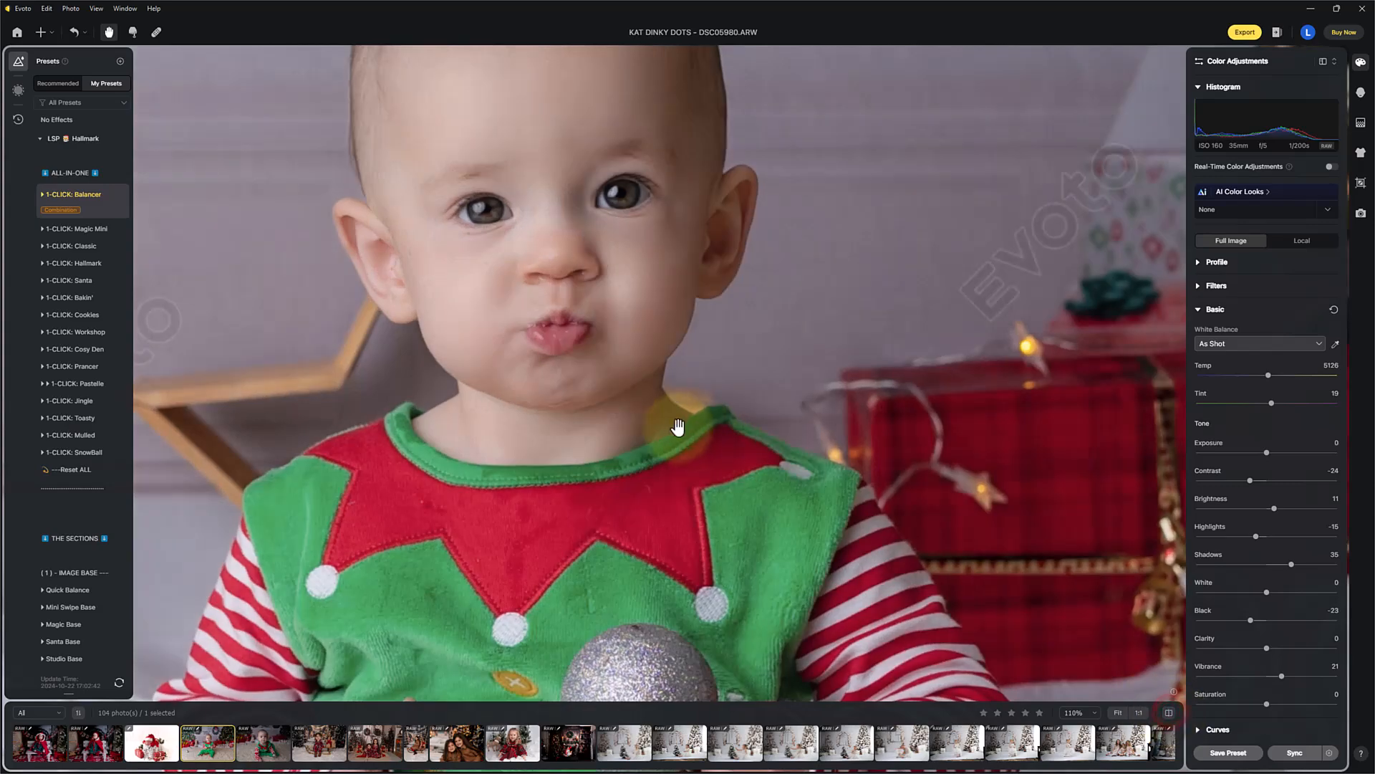
click(673, 428)
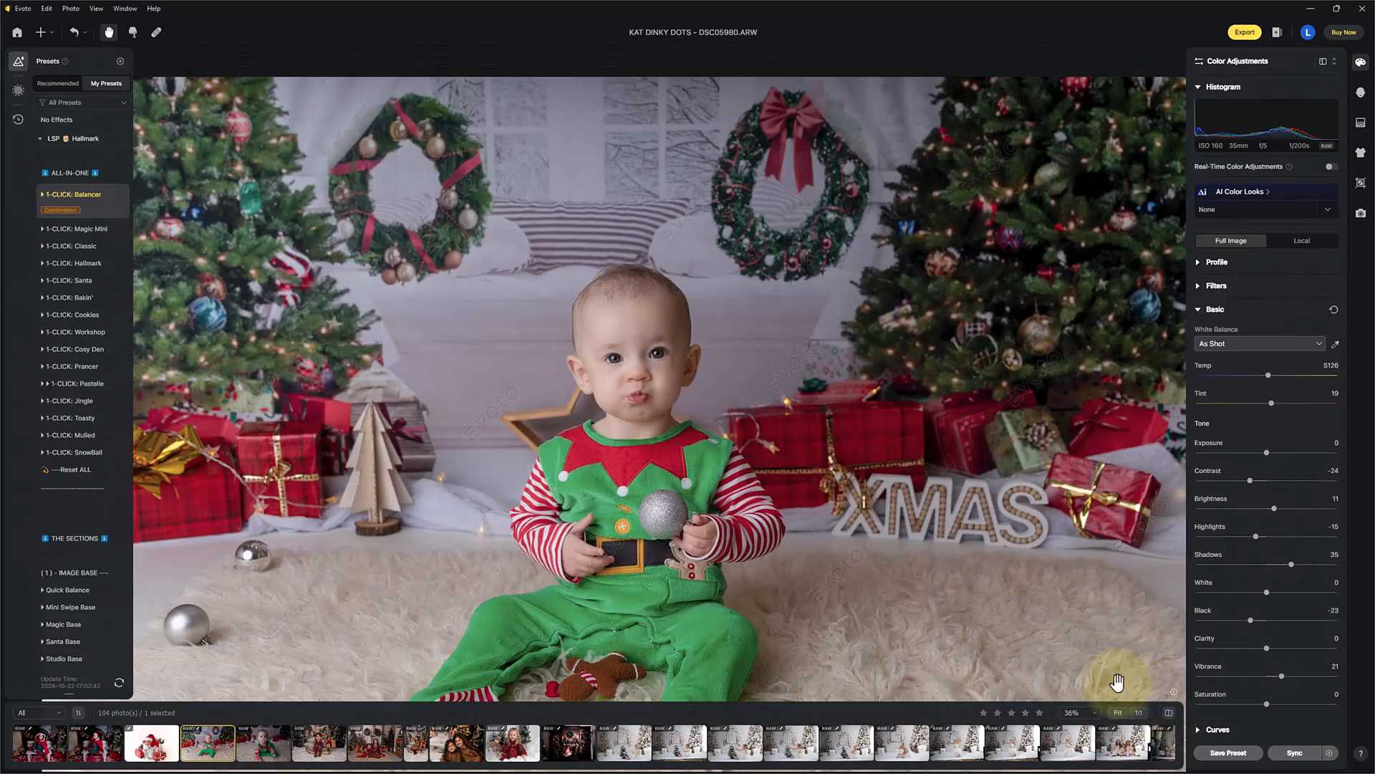
click(1118, 712)
Step: Try the Magic Mini, Classic, Hallmark, Santa, Bakin' and Cookies 1-CLICK presets on the photo, one after another
click(92, 230)
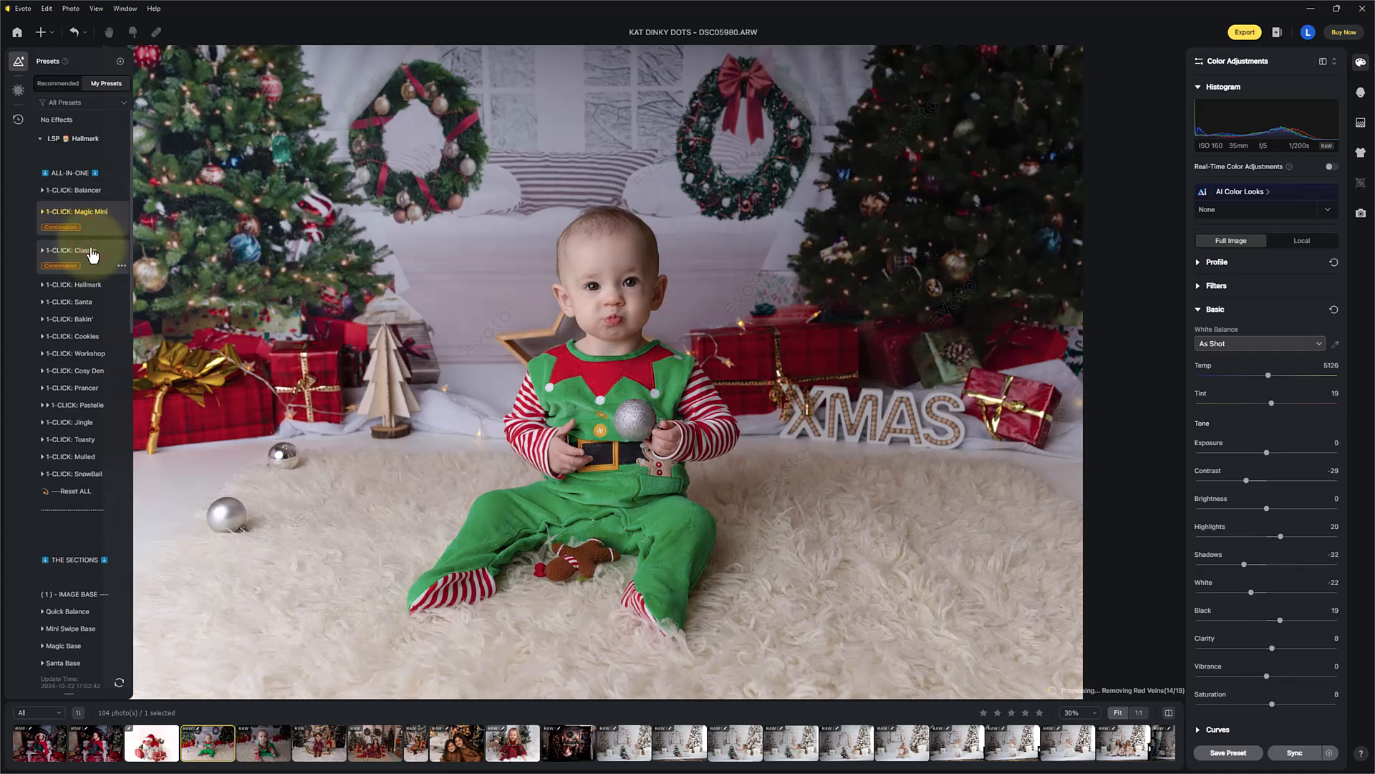
click(92, 252)
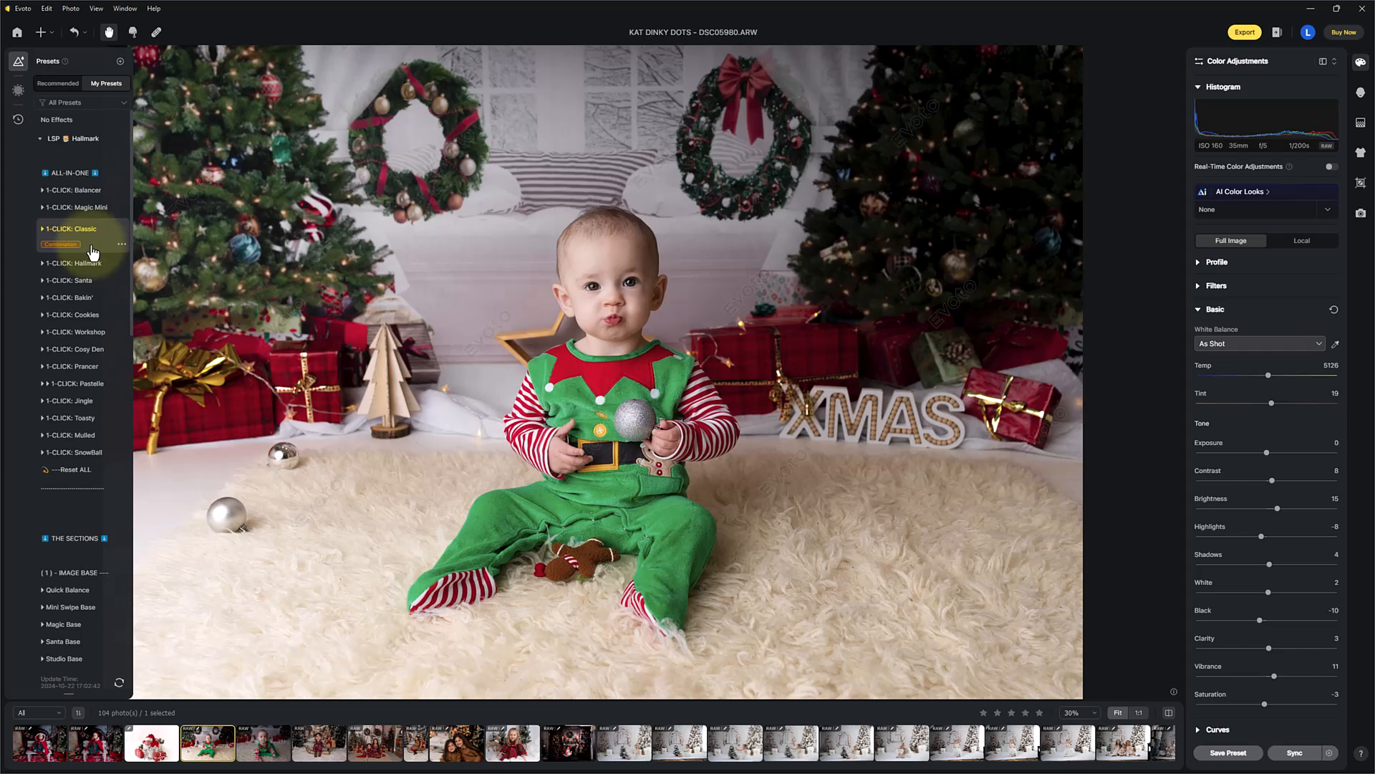
click(97, 265)
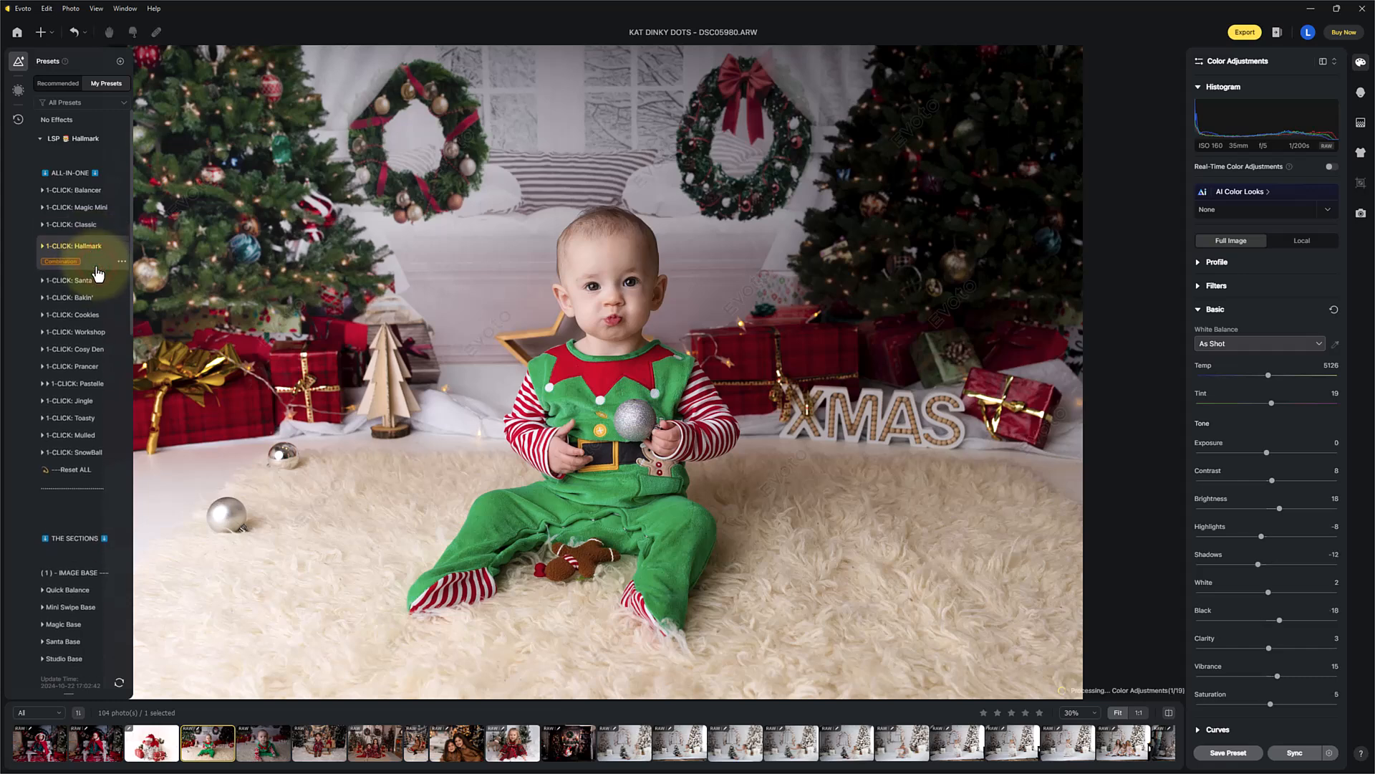
click(97, 281)
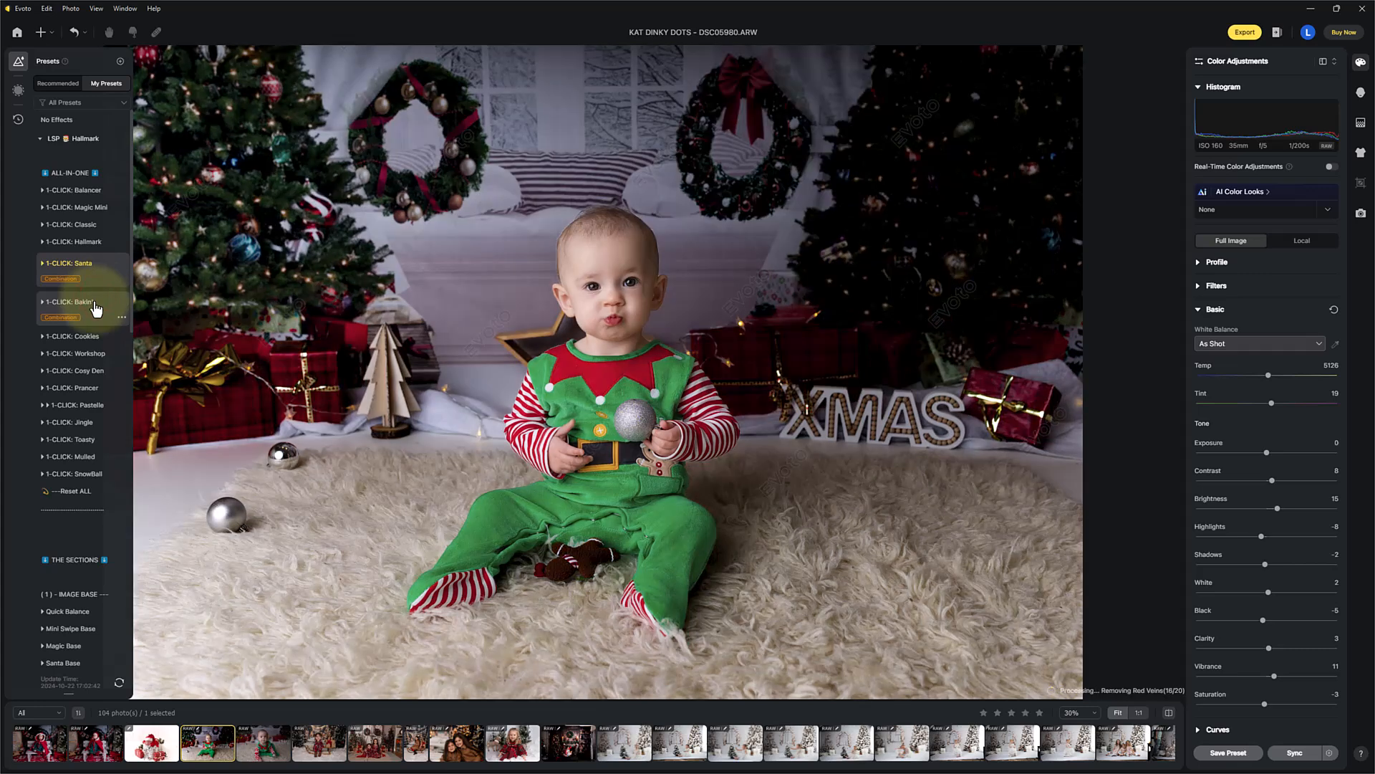
click(97, 308)
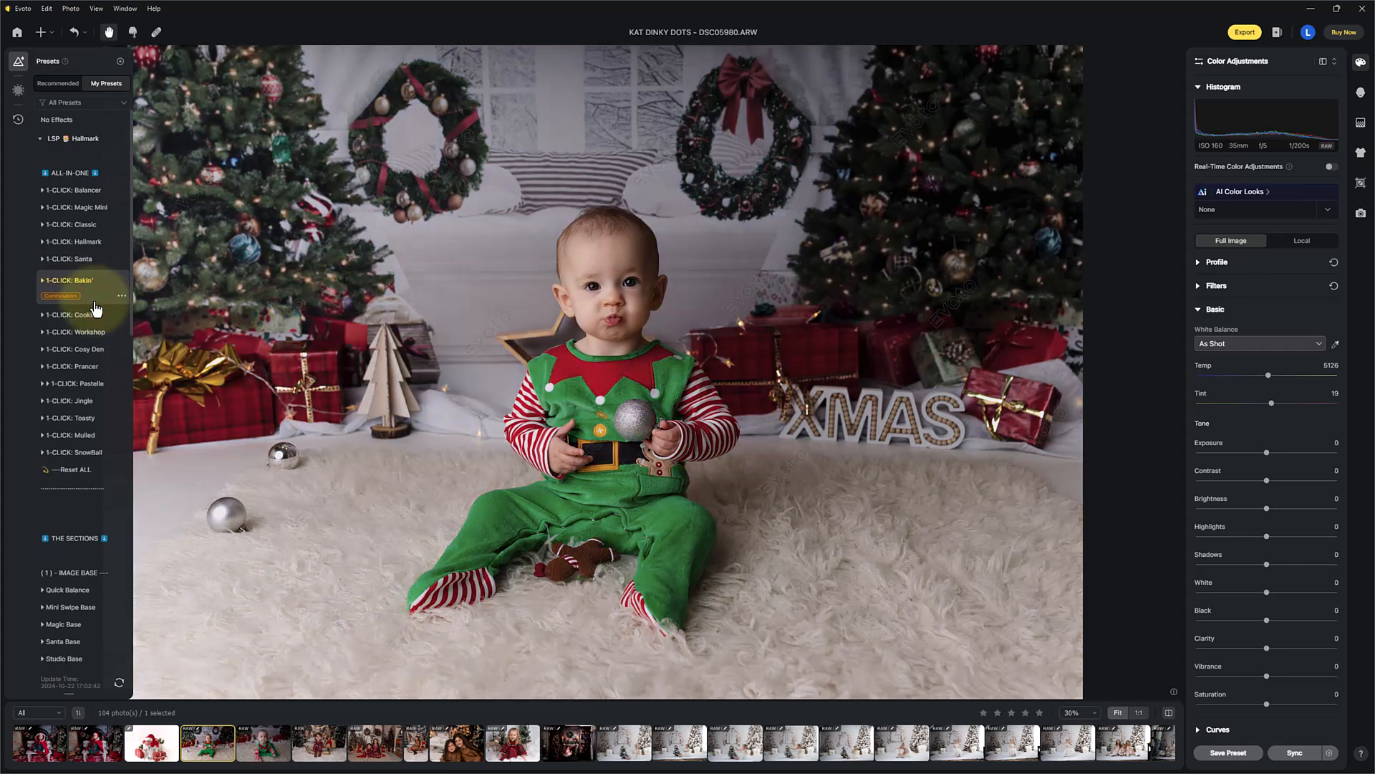
click(93, 315)
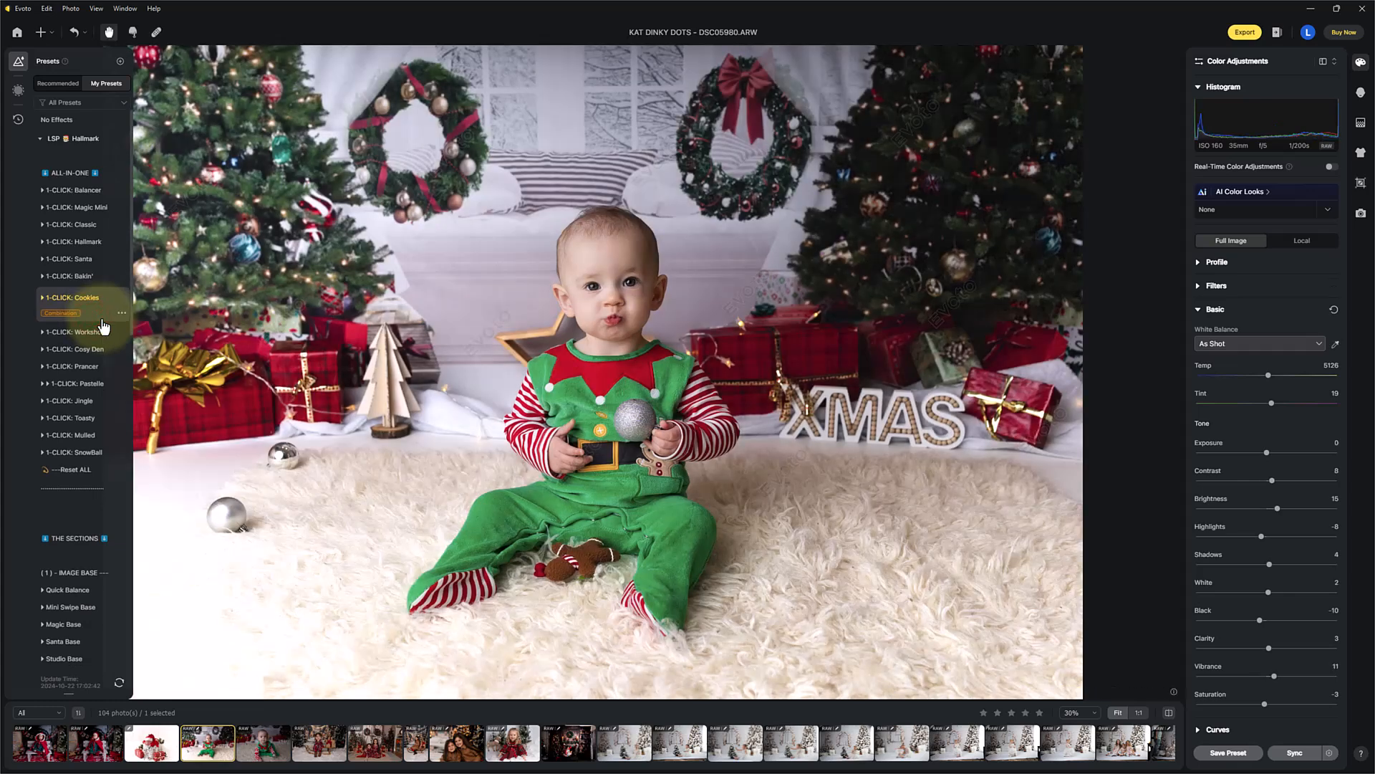
Step: Compare the 1-CLICK Classic preset with Cookies, and try Workshop, Cosy Den and Prancer on the photo
click(95, 229)
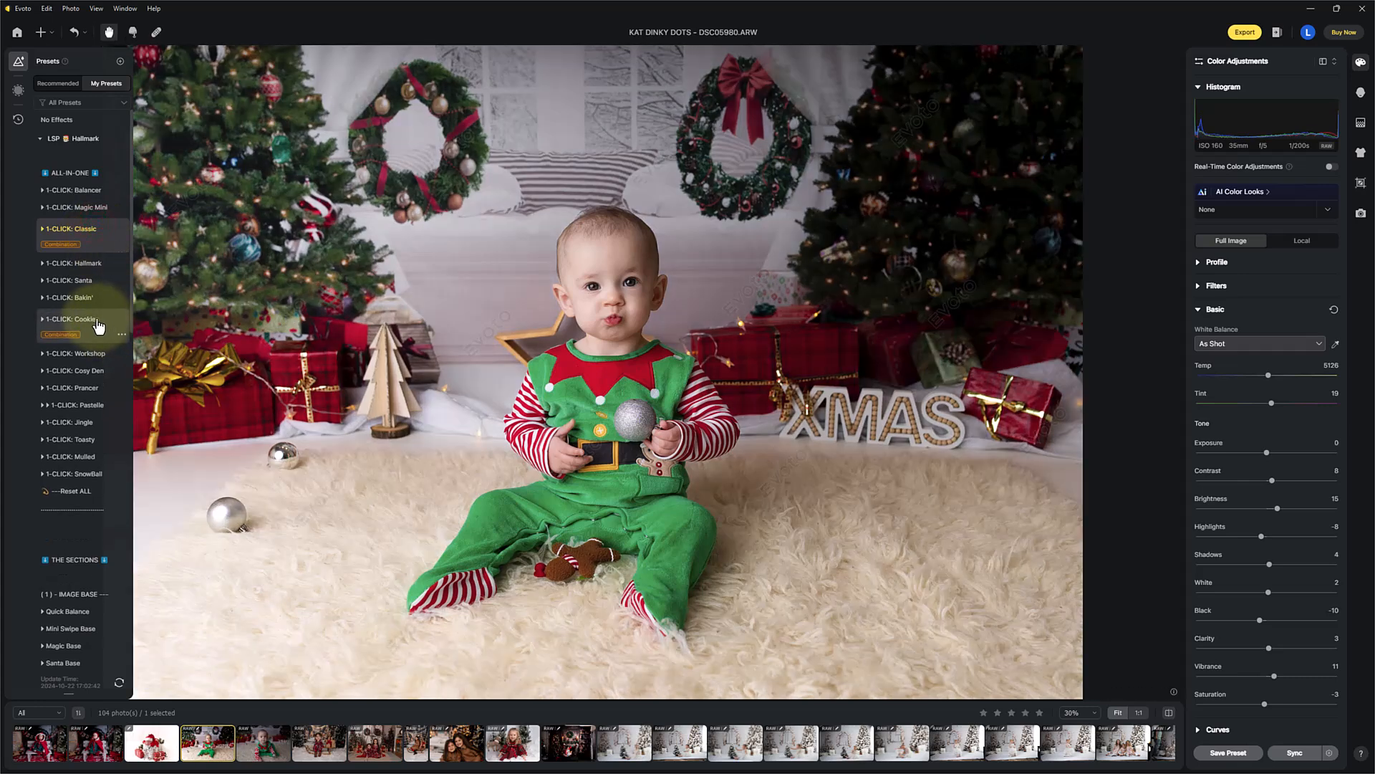
click(99, 324)
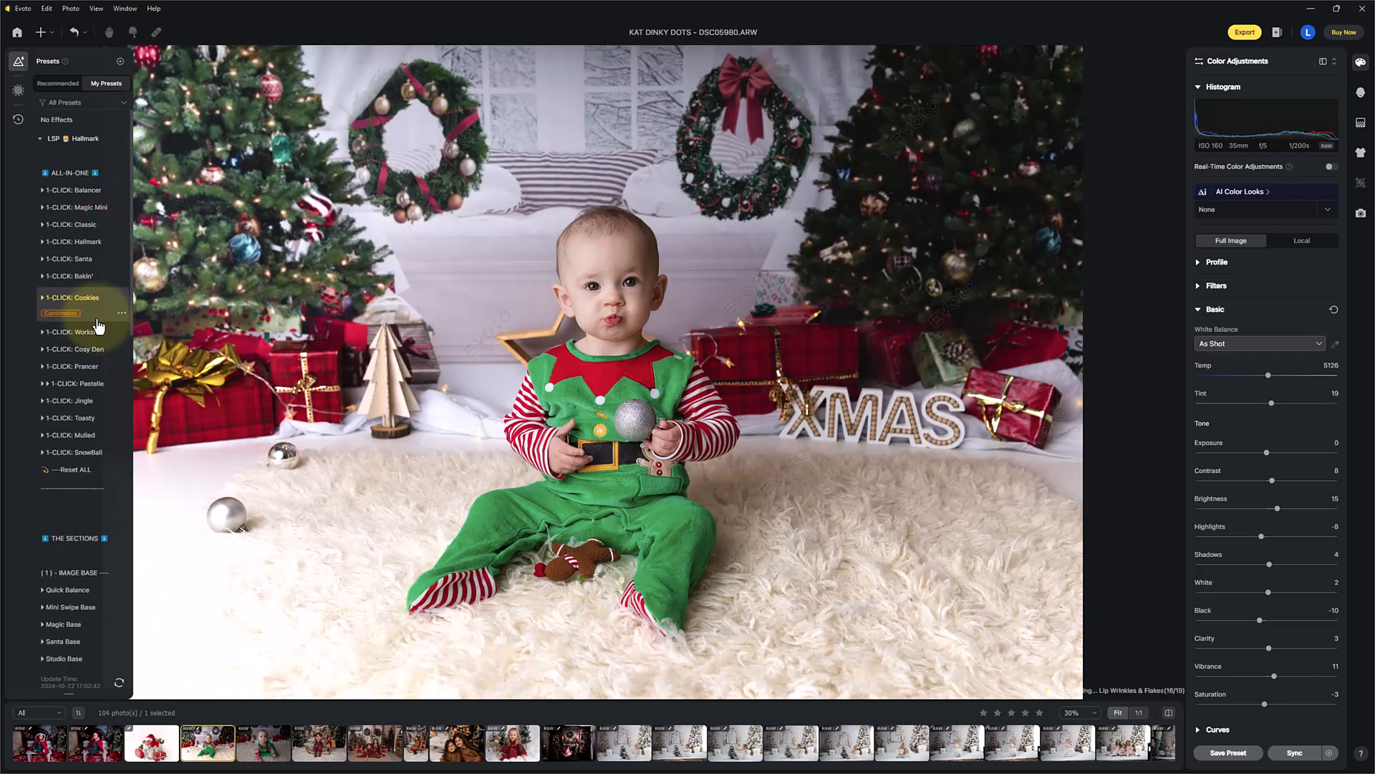
click(99, 331)
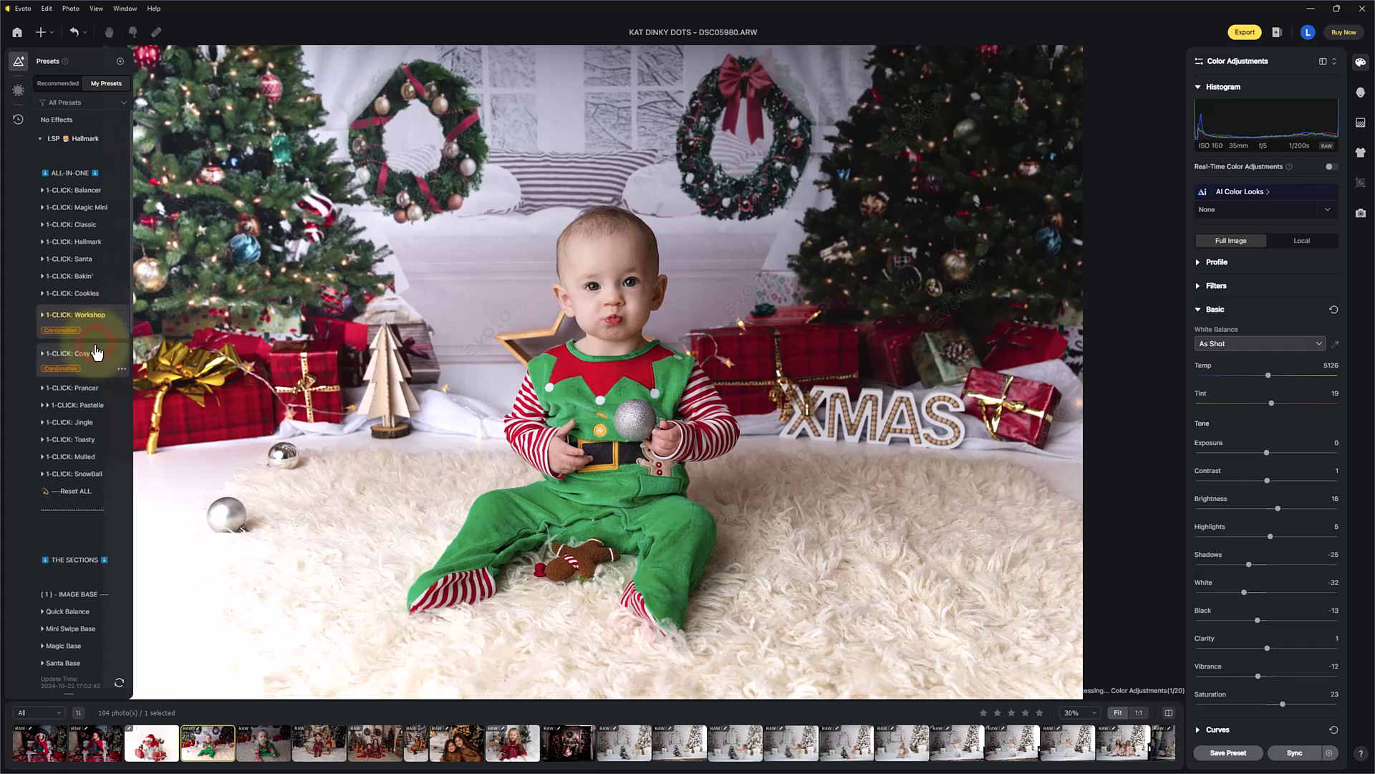
click(98, 352)
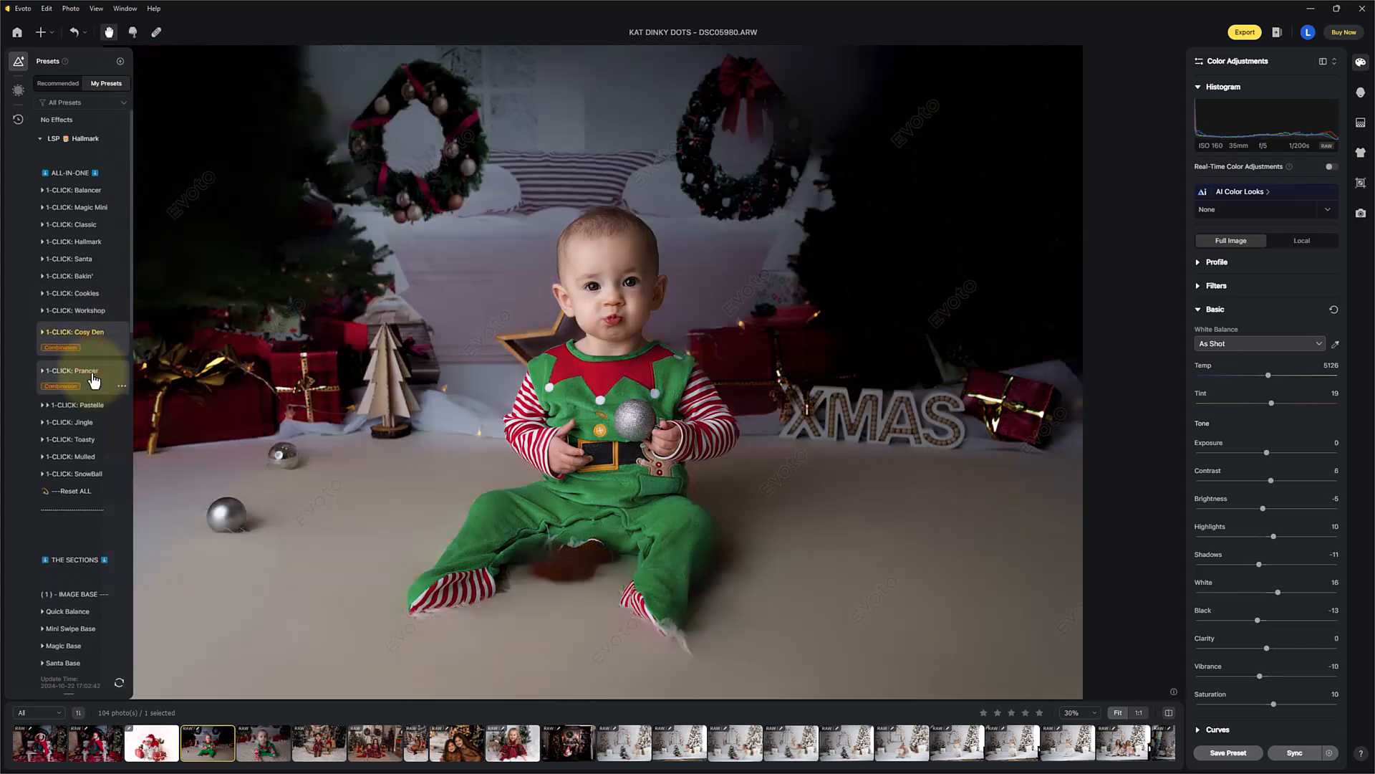
click(94, 380)
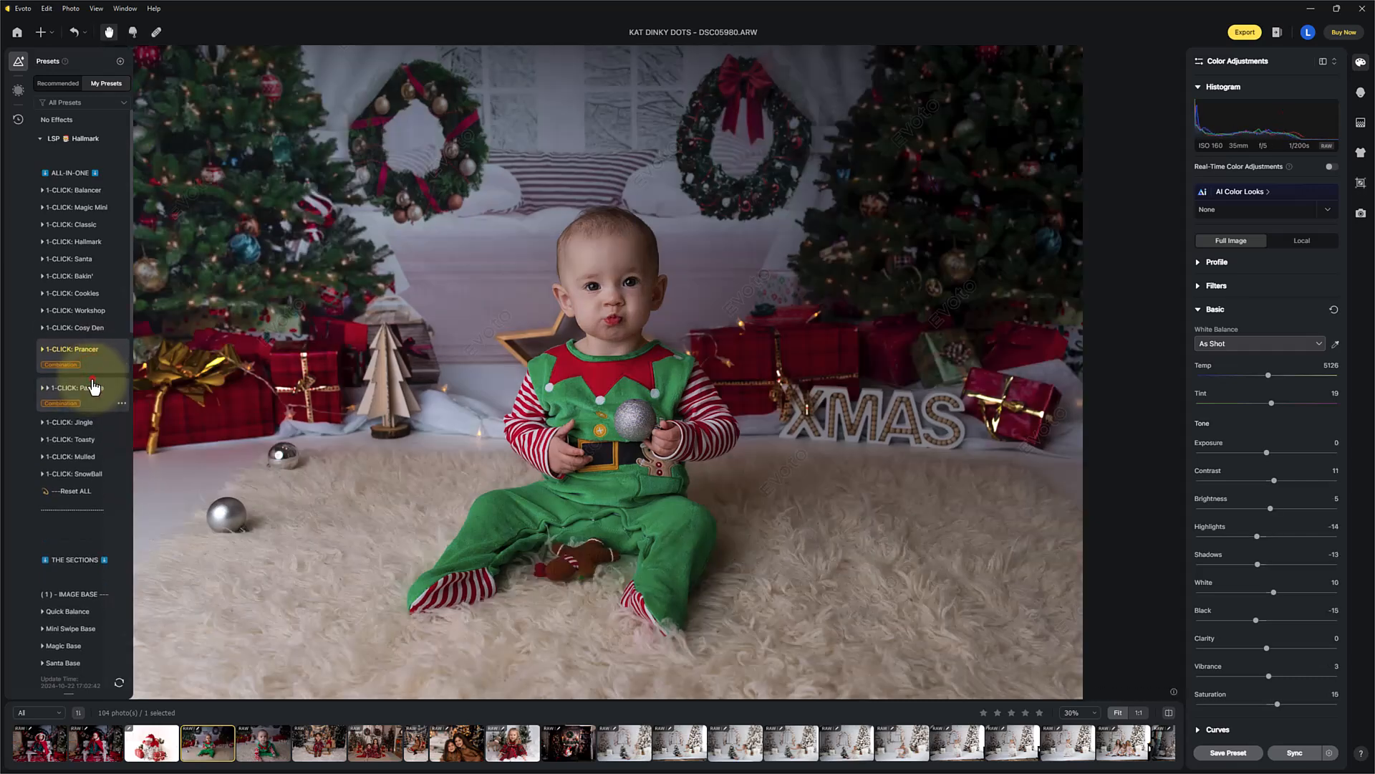
Step: Try the Pastelle, Jingle, Toasty, Mulled and SnowBall 1-CLICK presets on the photo, one after another
click(94, 387)
click(86, 401)
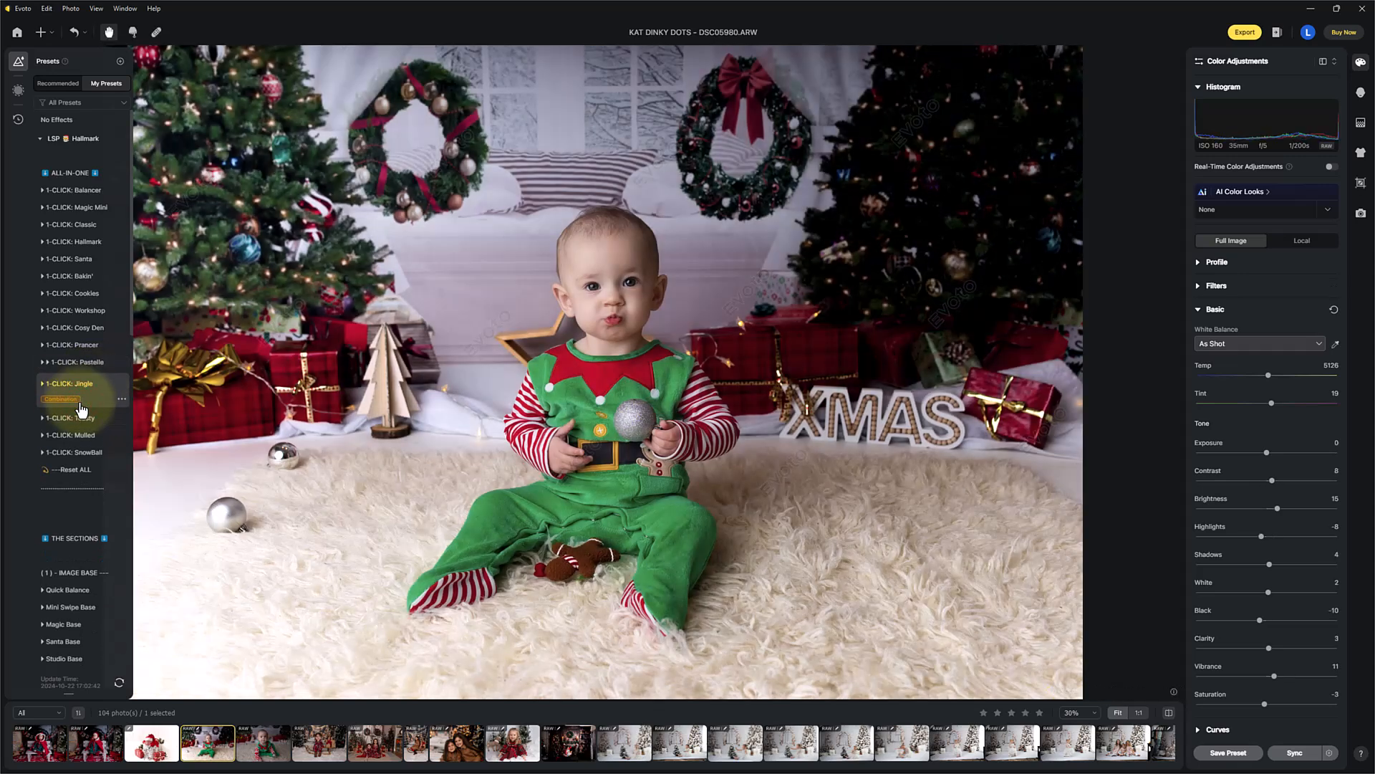
click(83, 416)
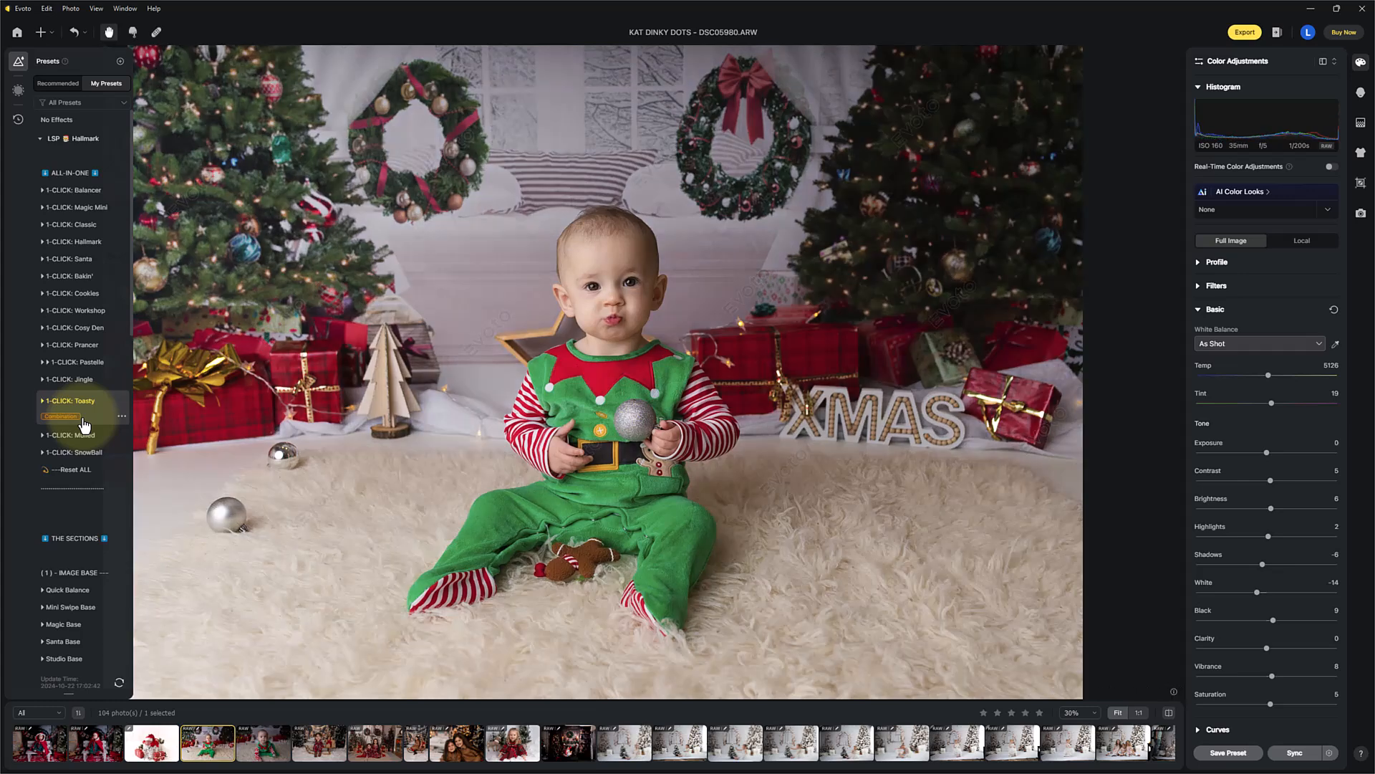
click(86, 434)
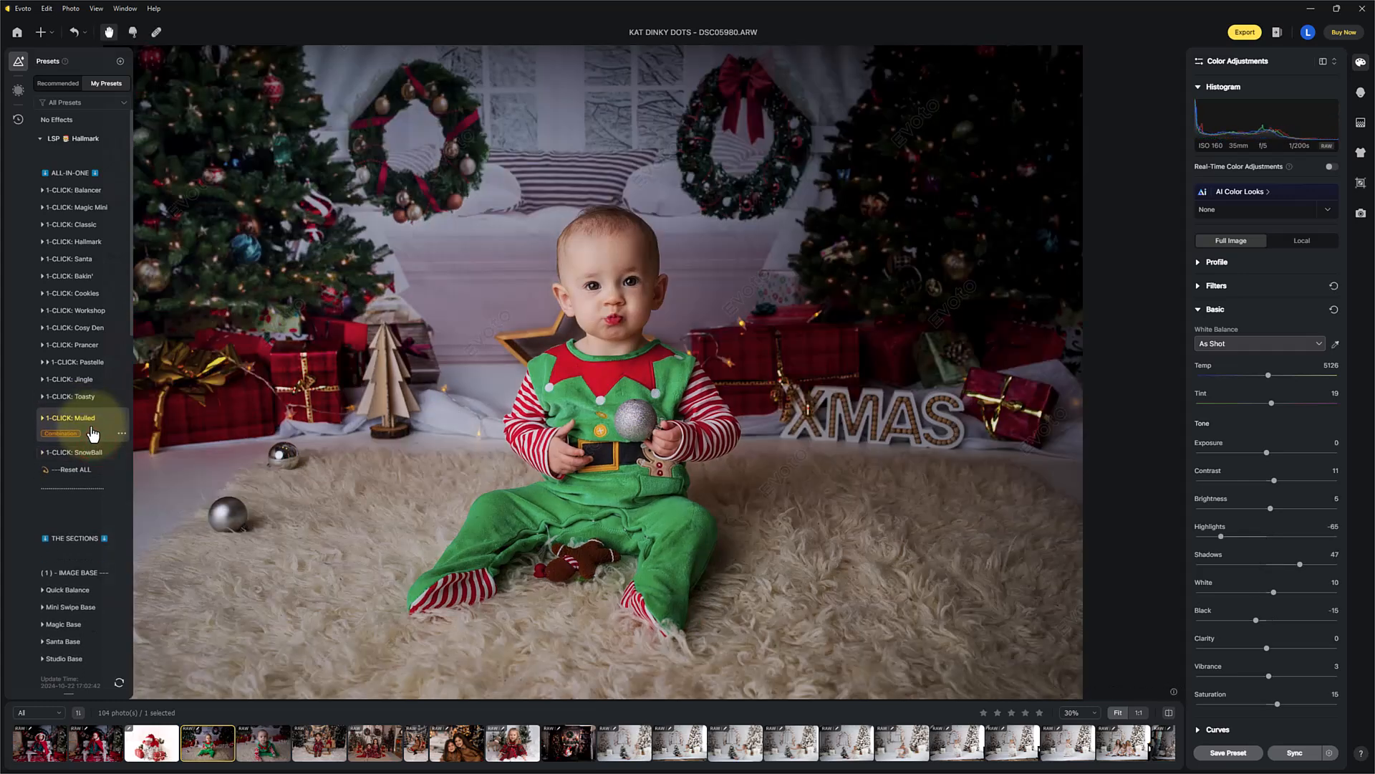
click(95, 452)
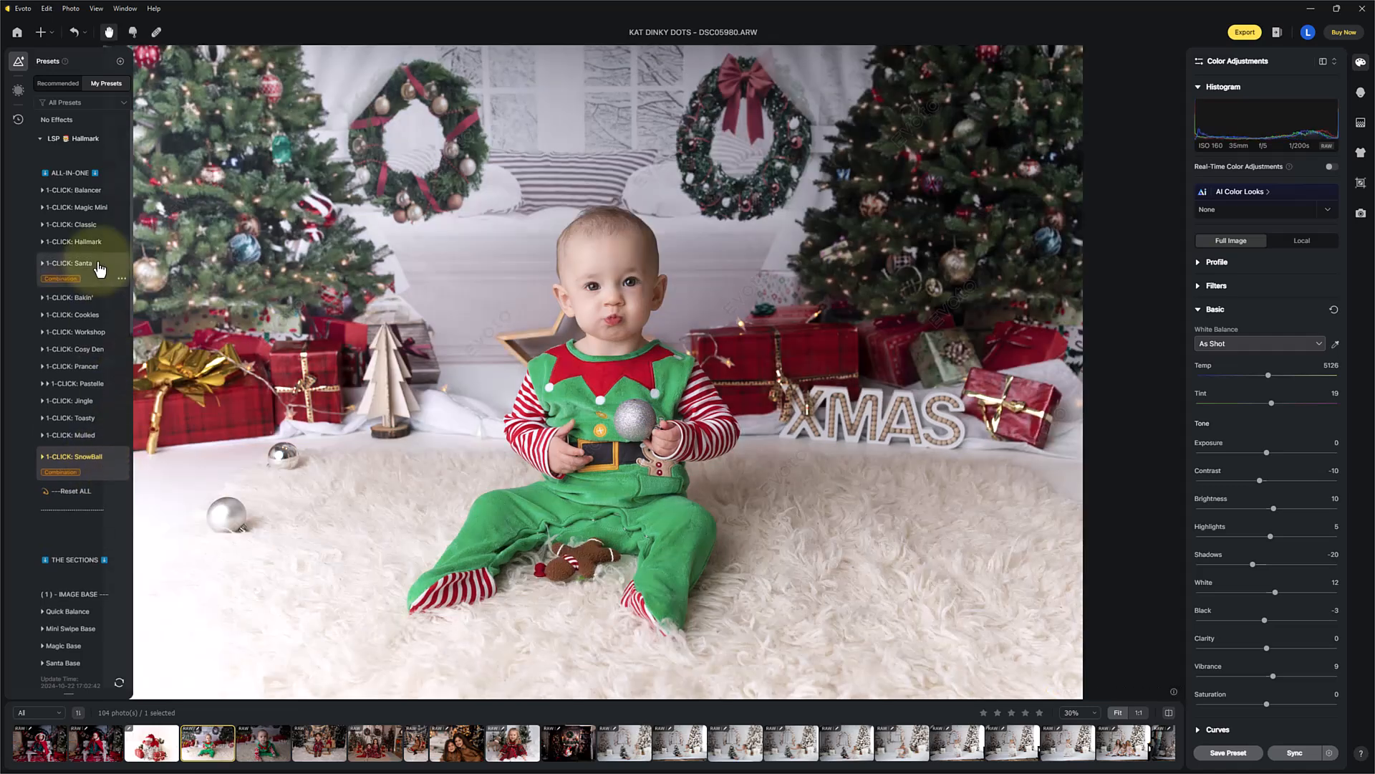
Step: Apply the 1-CLICK: Classic preset to the photo
click(96, 229)
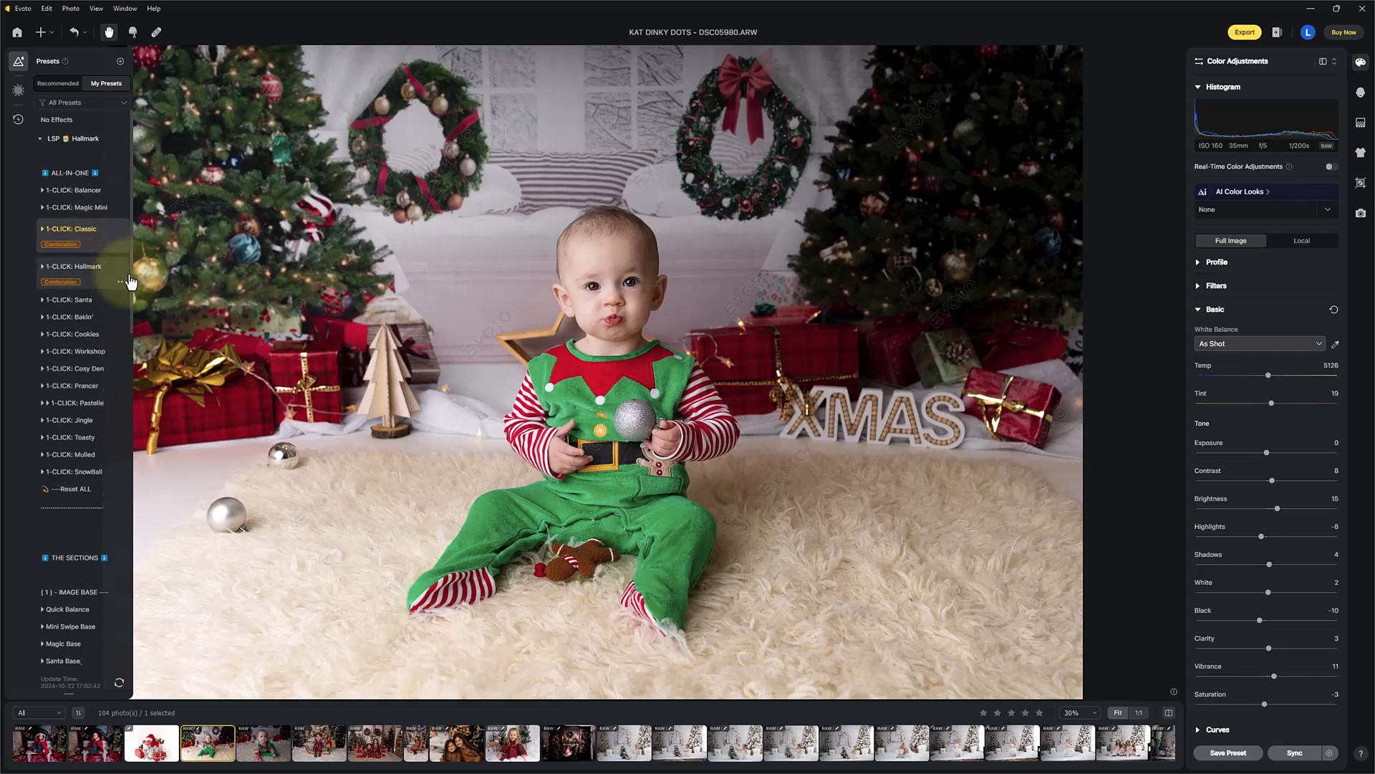
Step: Try the BKG - Whites Purify preset from the Background section on the photo, and undo it
scroll(130, 274, down, 3)
scroll(125, 315, down, 9)
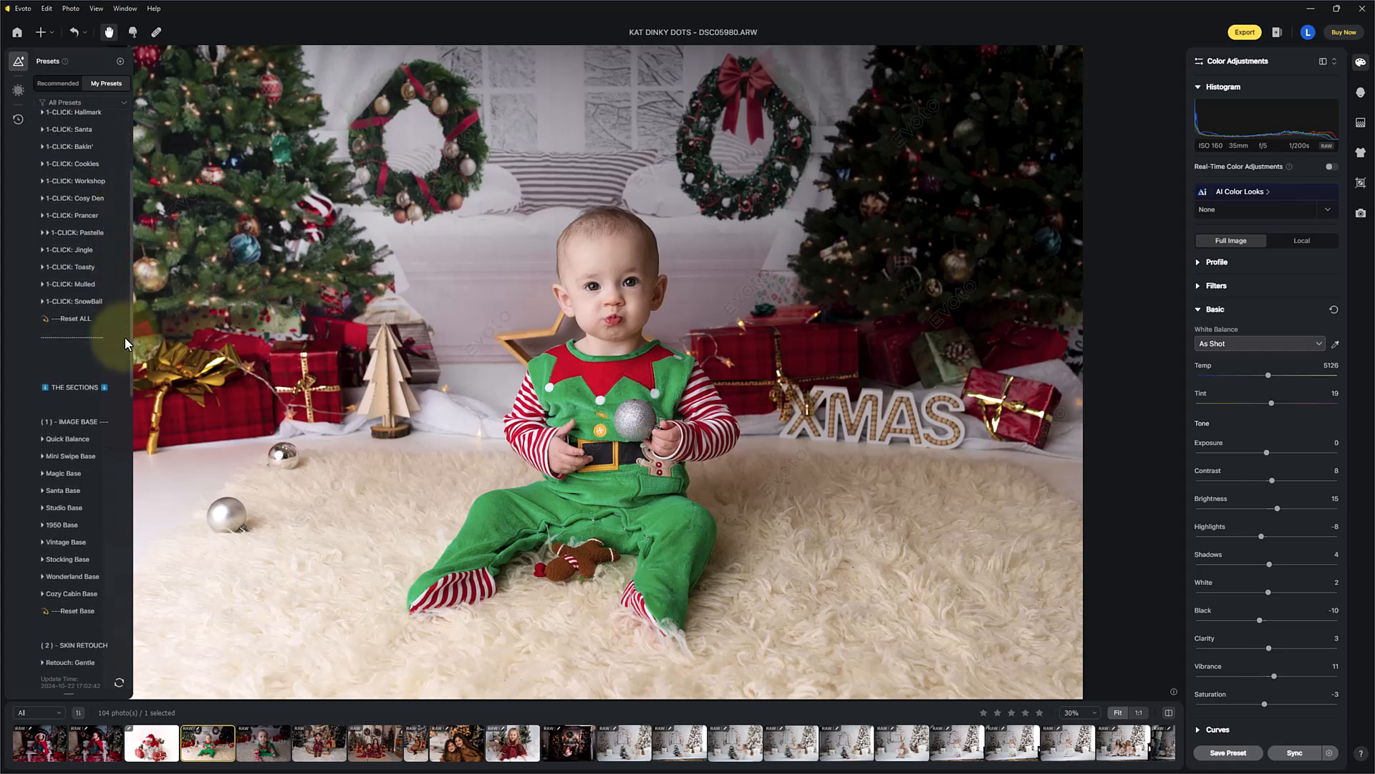
scroll(133, 429, up, 2)
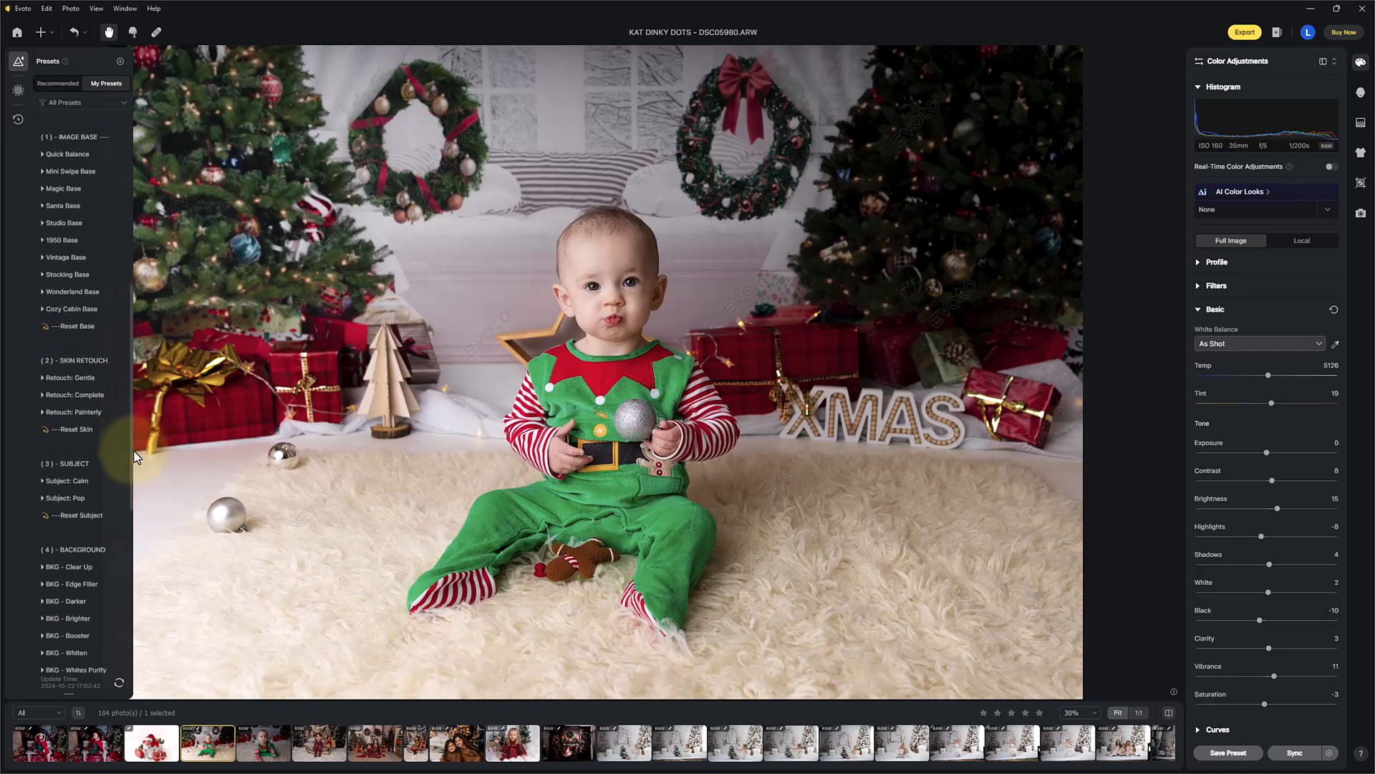
scroll(122, 403, down, 9)
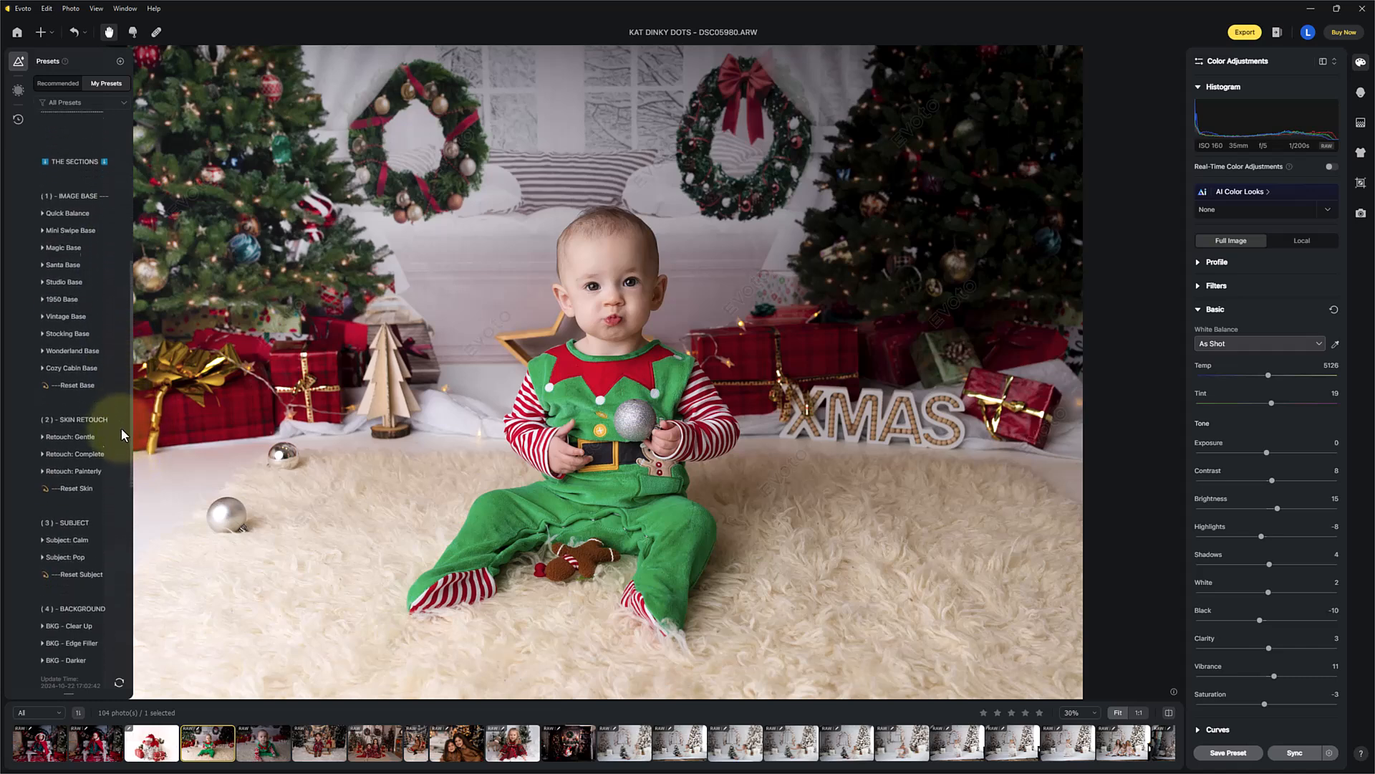
scroll(137, 518, down, 2)
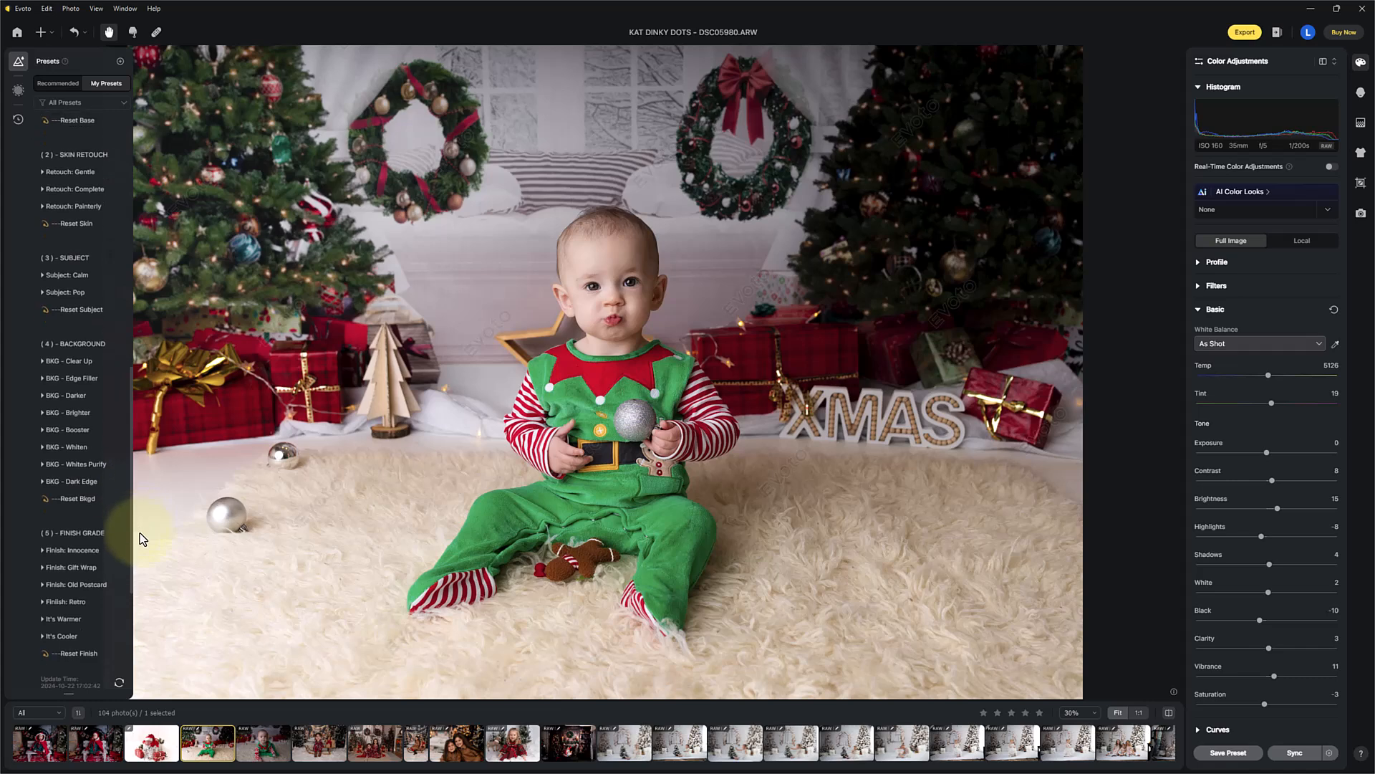
drag(140, 533, 136, 539)
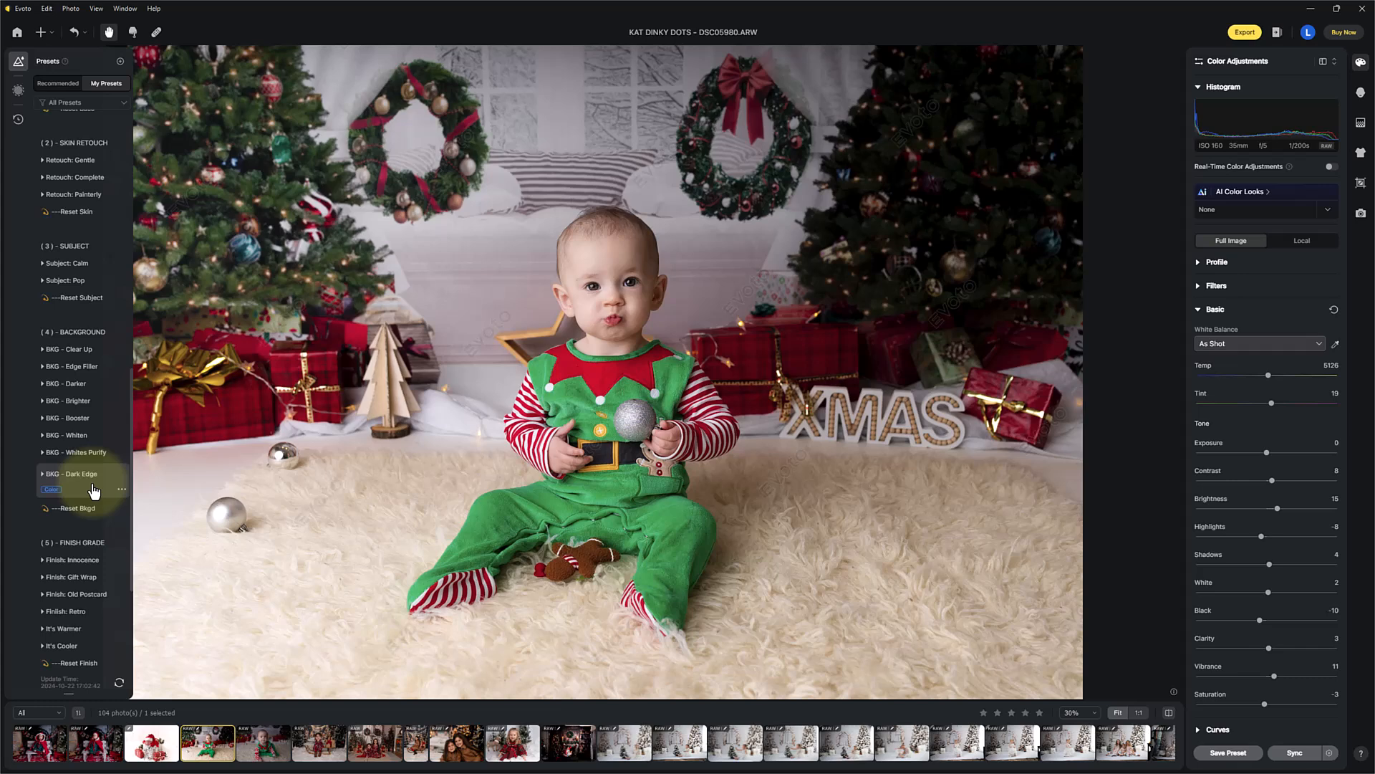
click(77, 456)
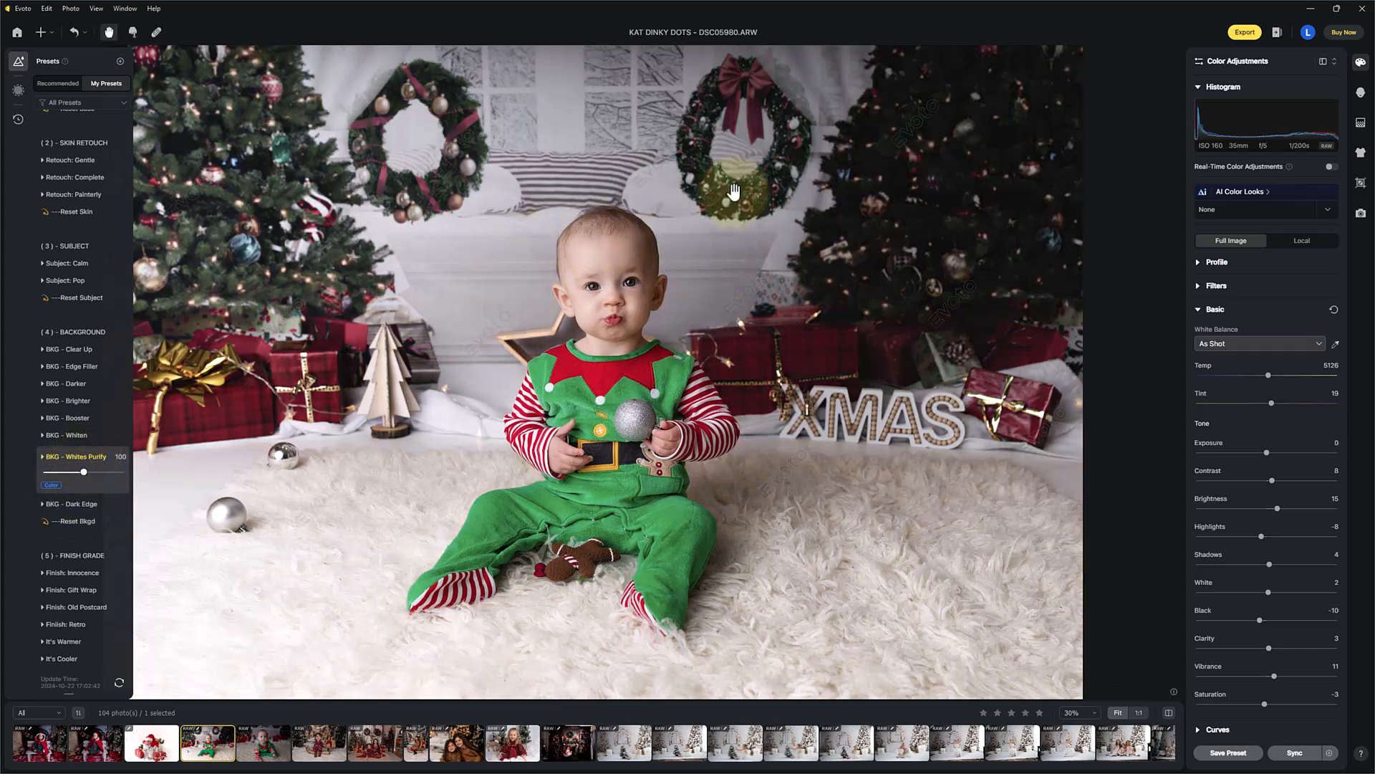
click(74, 31)
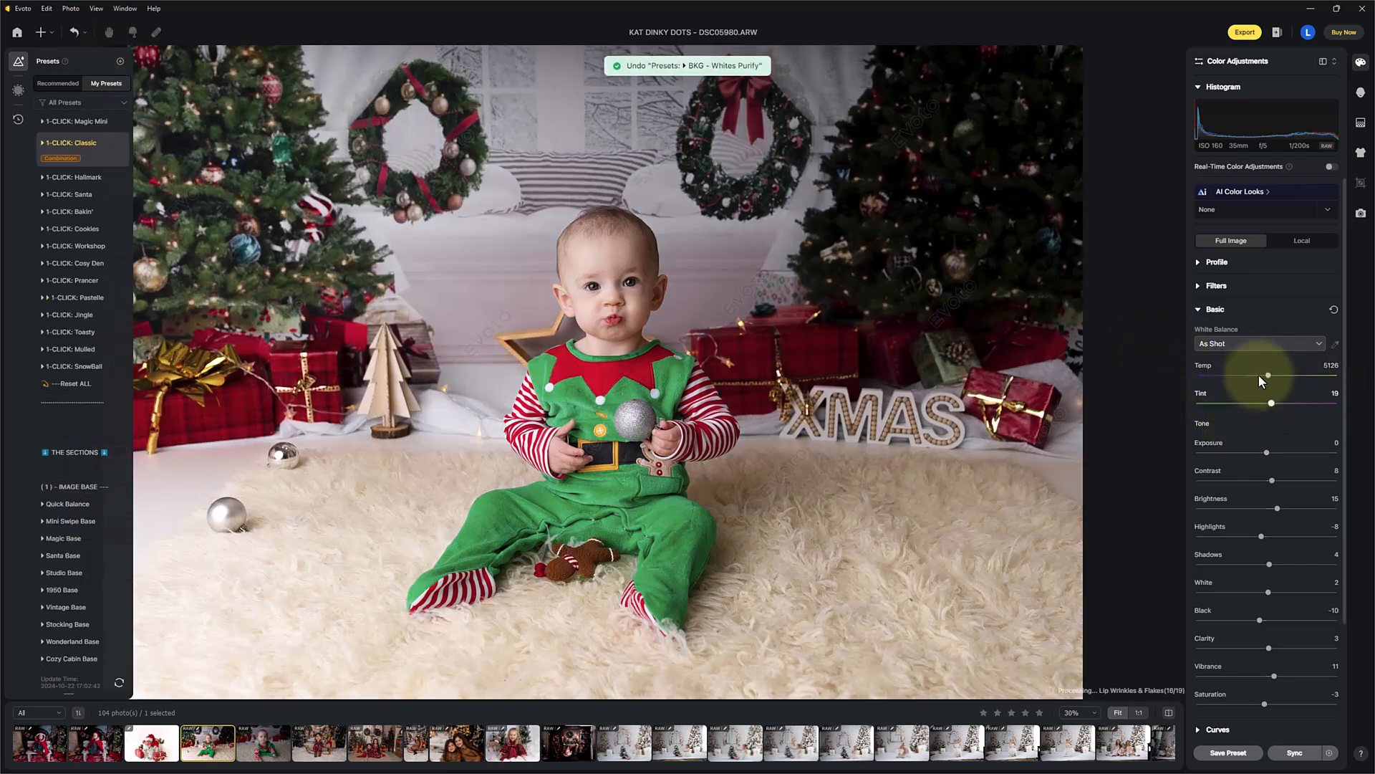
Step: Set the white balance to Auto, and fine-tune it to a temperature of 5381 and a tint of 16
click(1253, 342)
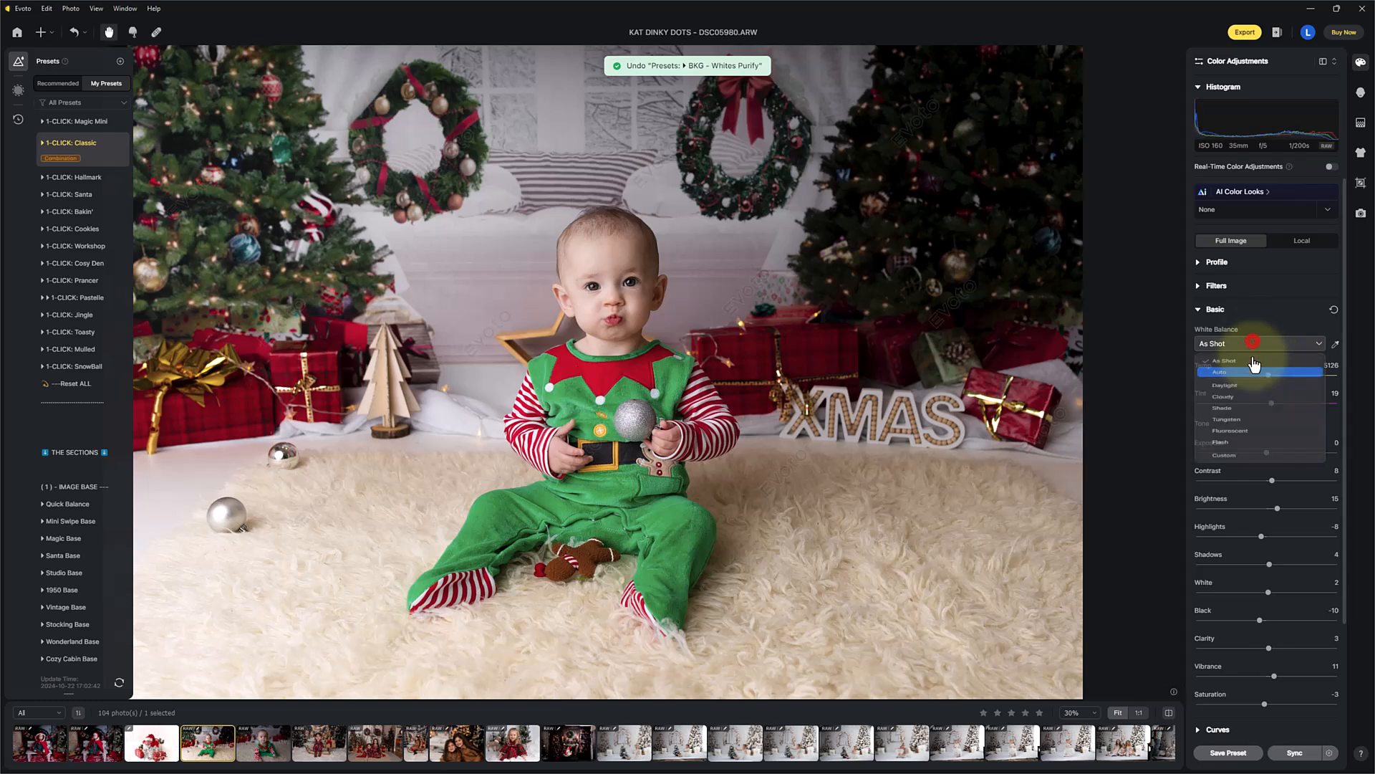
click(1255, 369)
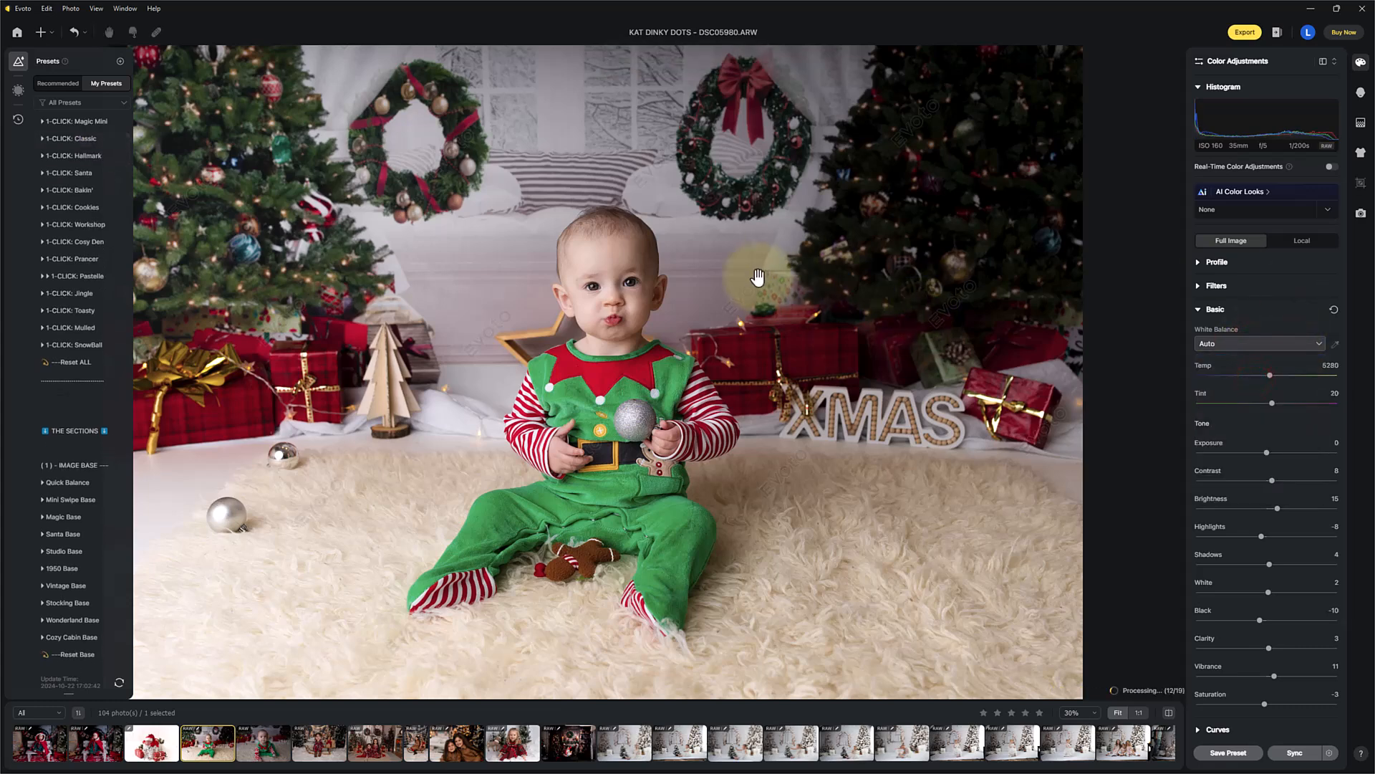
click(1267, 452)
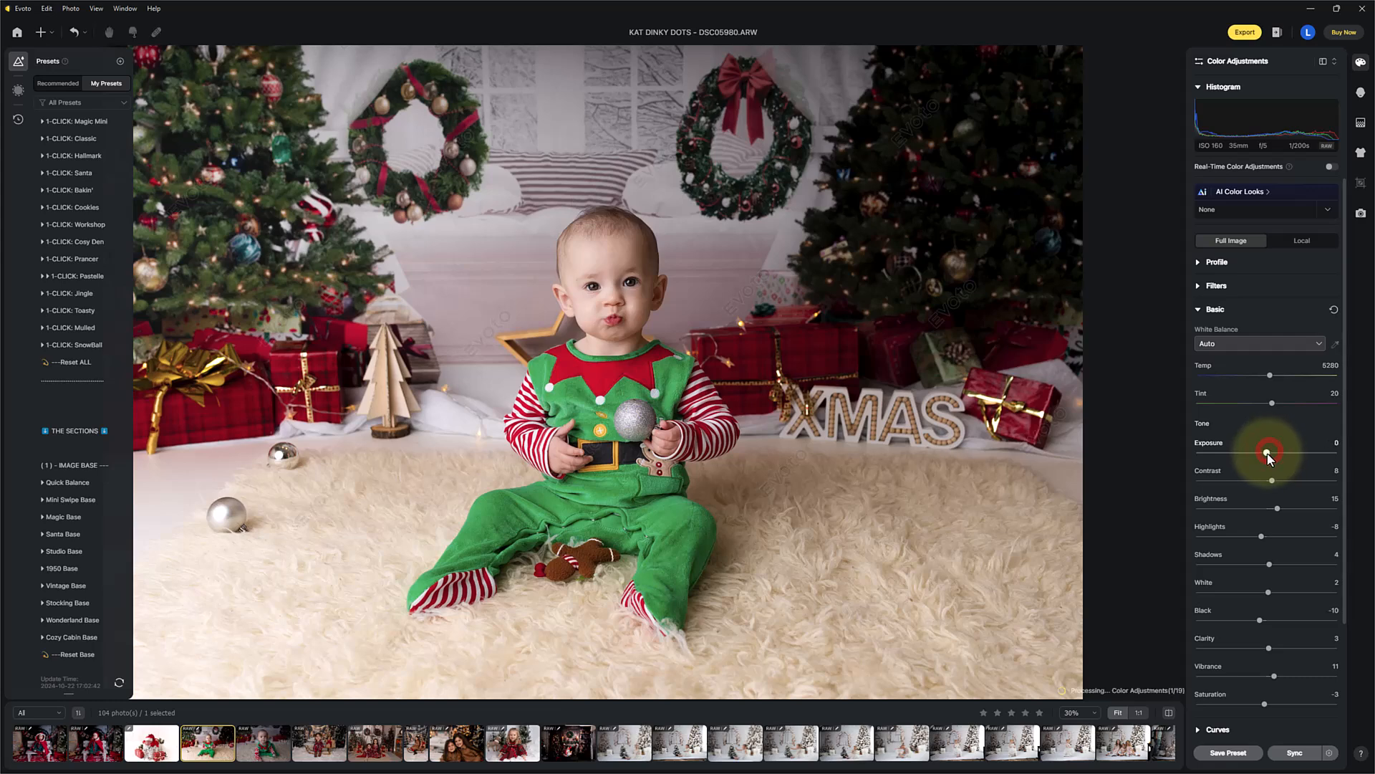
drag(1269, 375, 1270, 375)
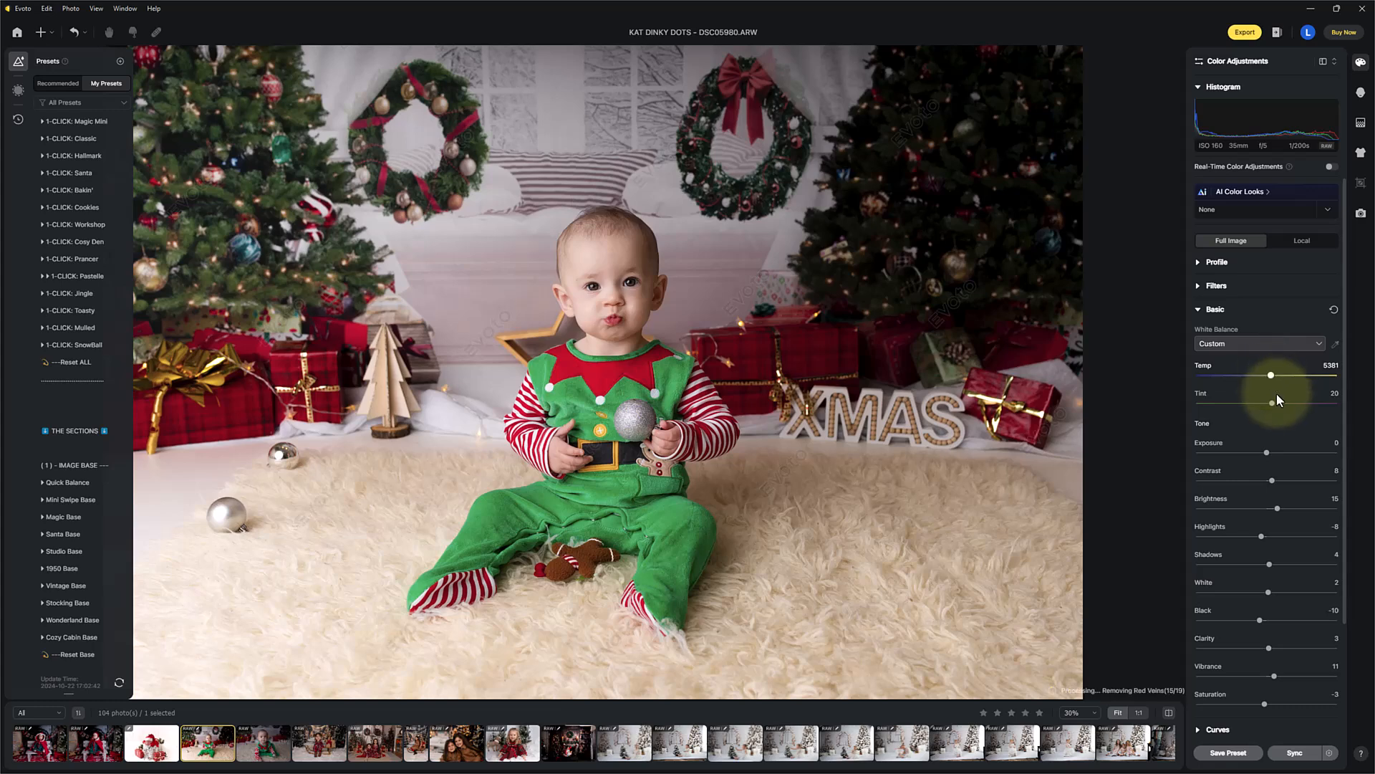
drag(1272, 405, 1273, 406)
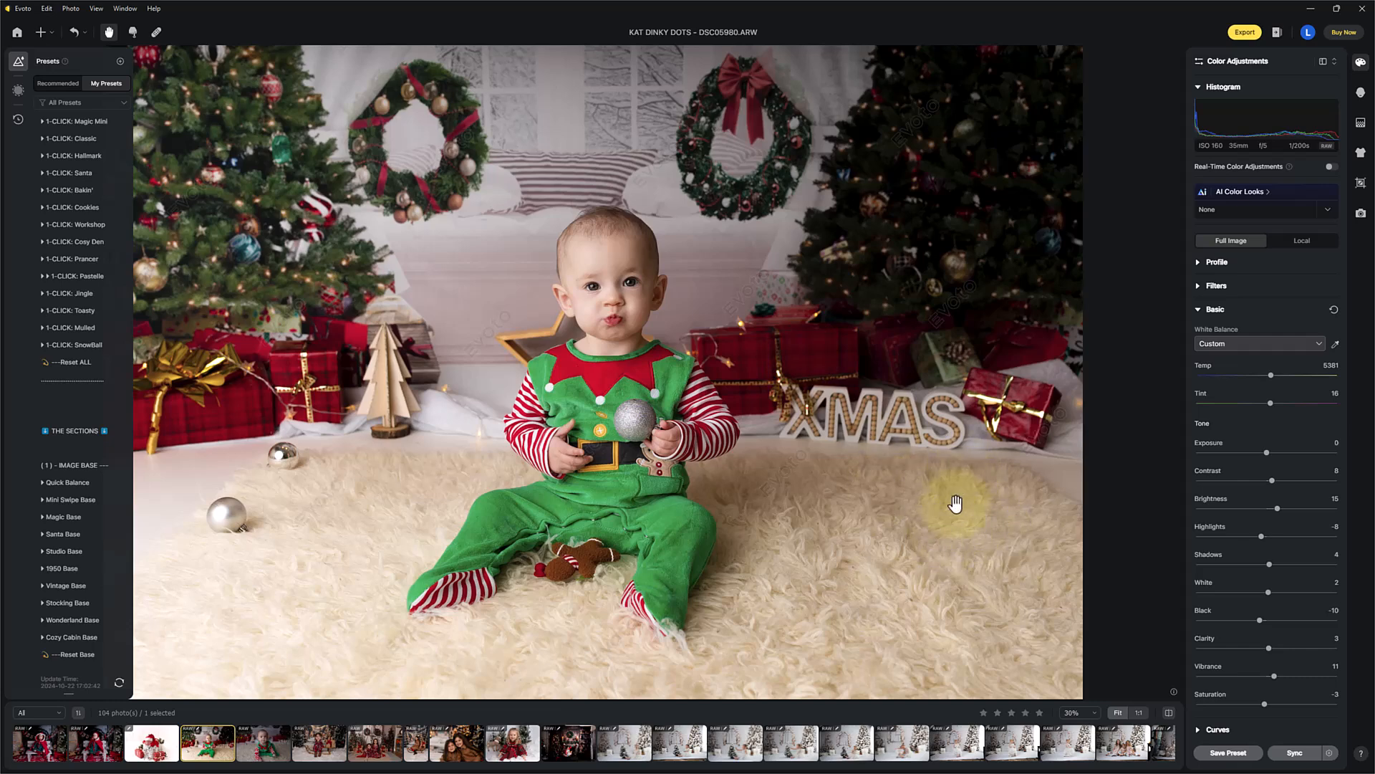
scroll(1292, 583, down, 2)
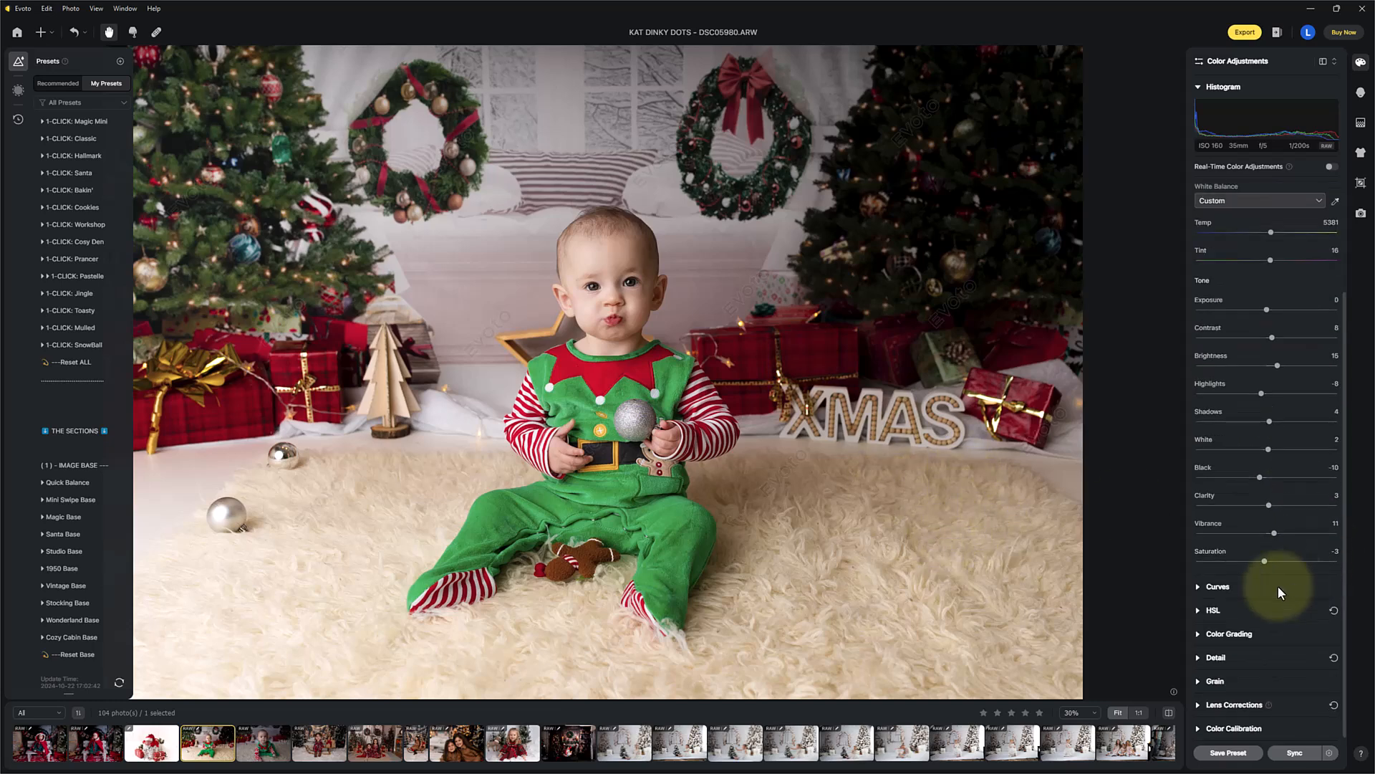
Step: Set the yellow luminance to 21 in the full image's HSL adjustments
click(1199, 611)
scroll(1314, 582, down, 3)
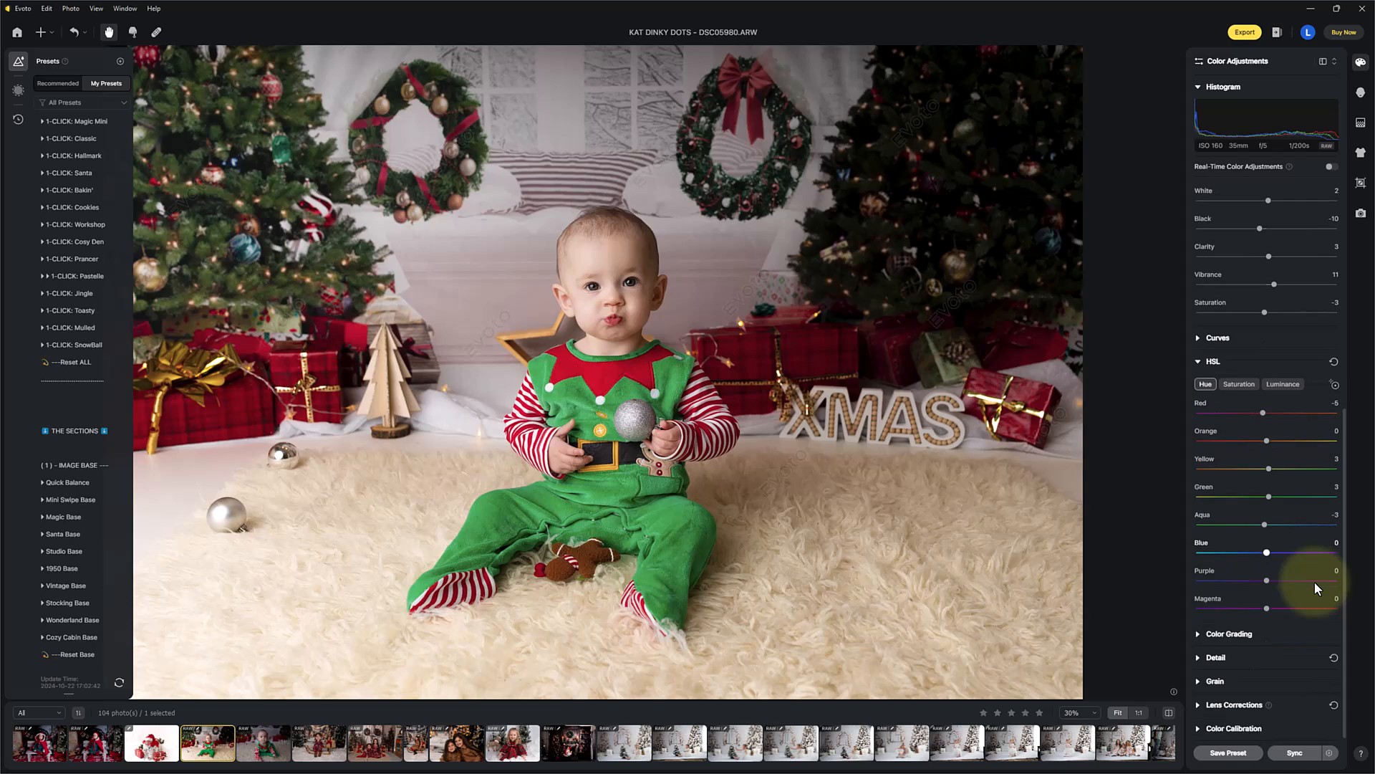
click(1239, 385)
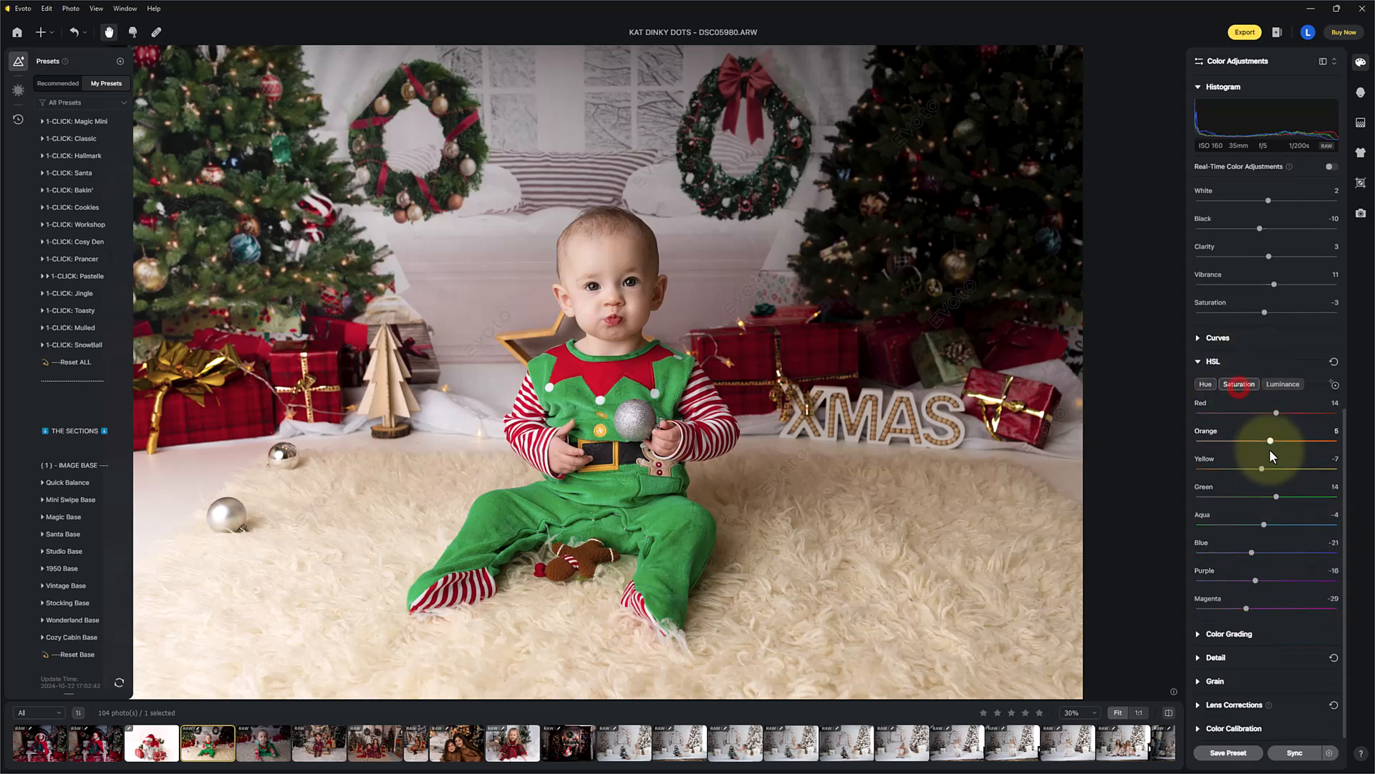
click(1282, 384)
drag(1271, 473, 1282, 471)
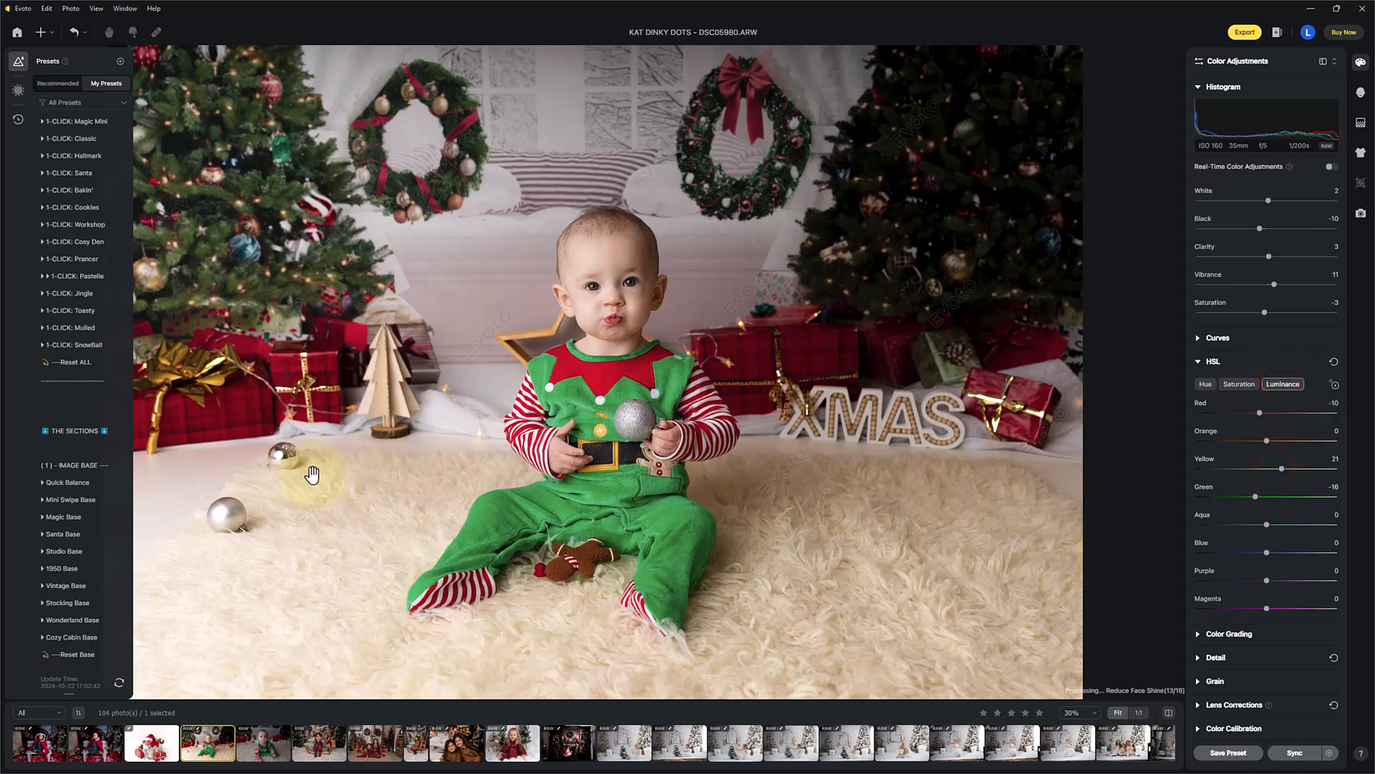
Step: For the background only, set the HSL yellow to luminance 45 and saturation -34, and compare the result with the original
scroll(1218, 437, up, 5)
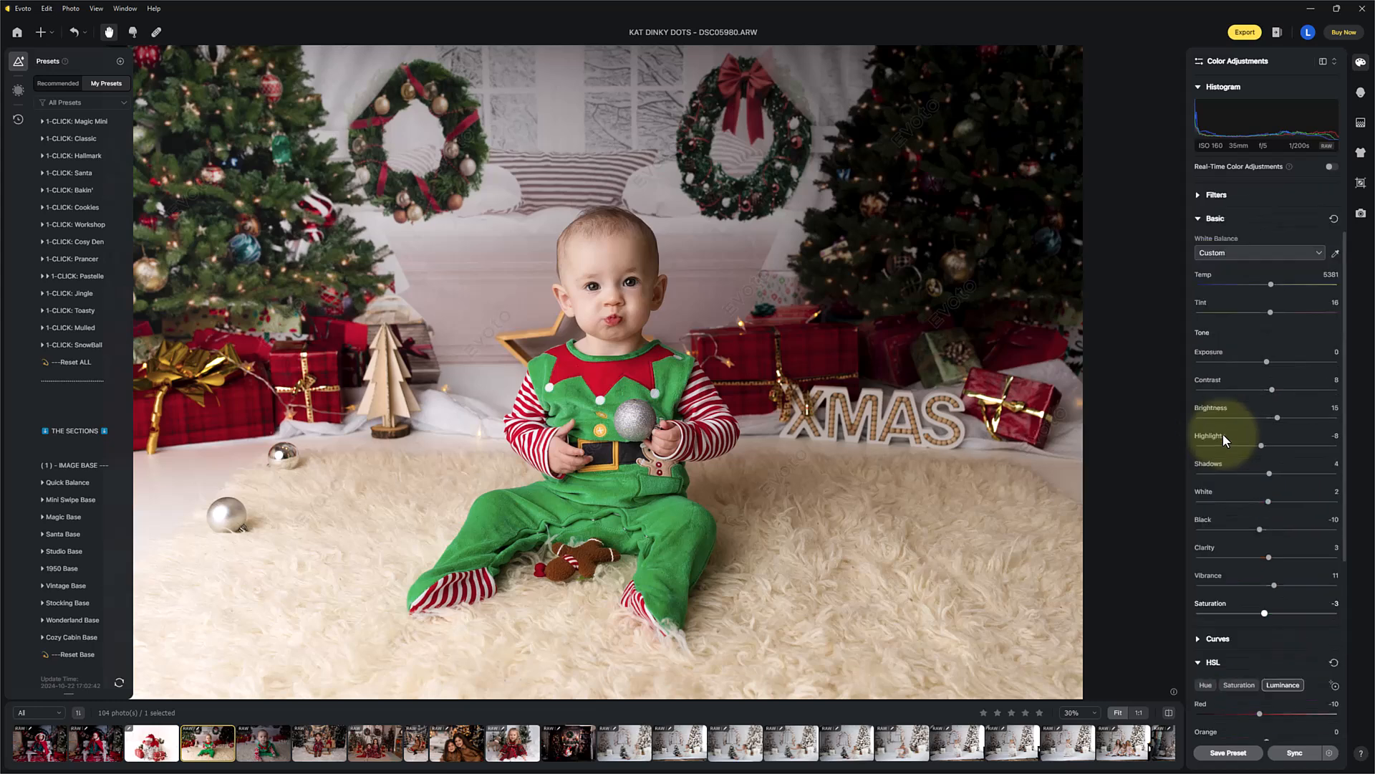
click(1217, 194)
click(1300, 241)
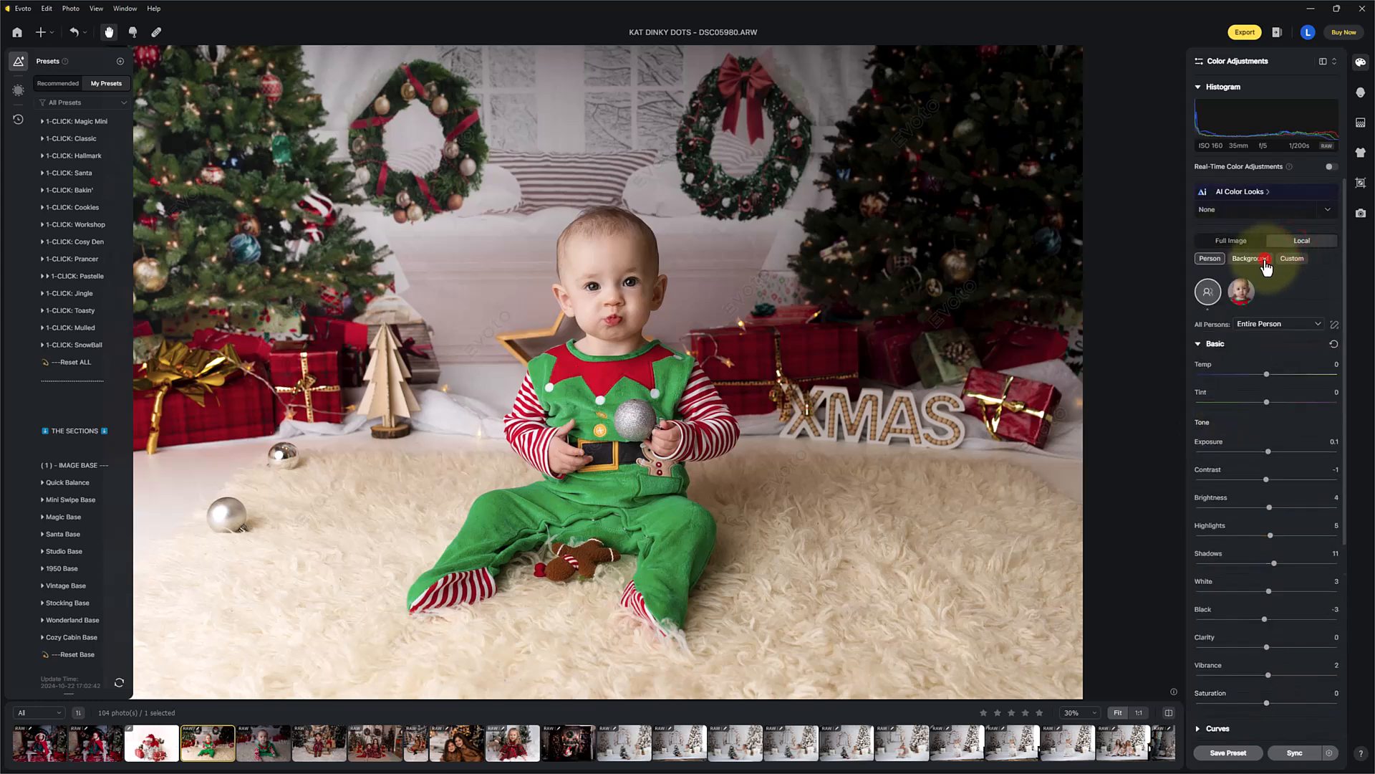
click(1265, 260)
scroll(1283, 502, down, 5)
scroll(1281, 507, down, 1)
drag(1295, 568, 1302, 568)
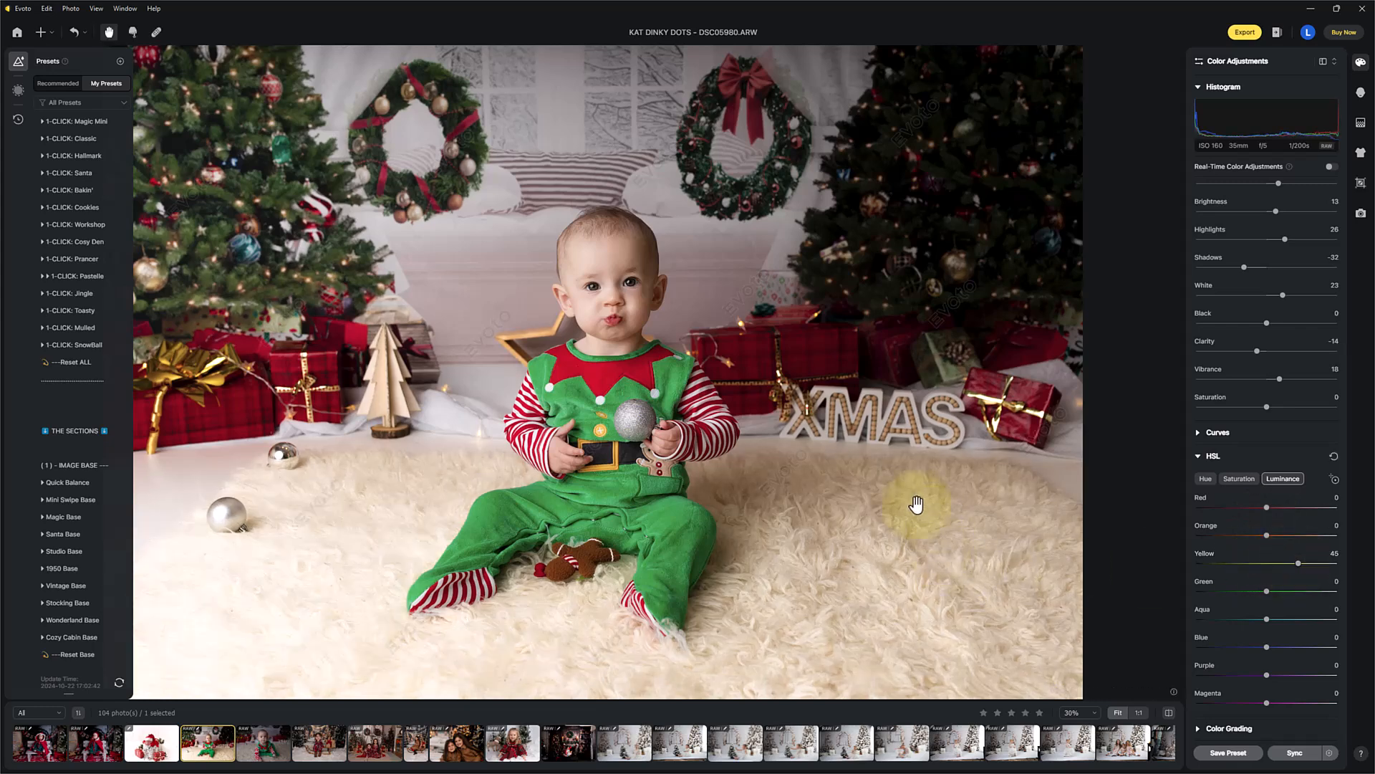
click(1242, 480)
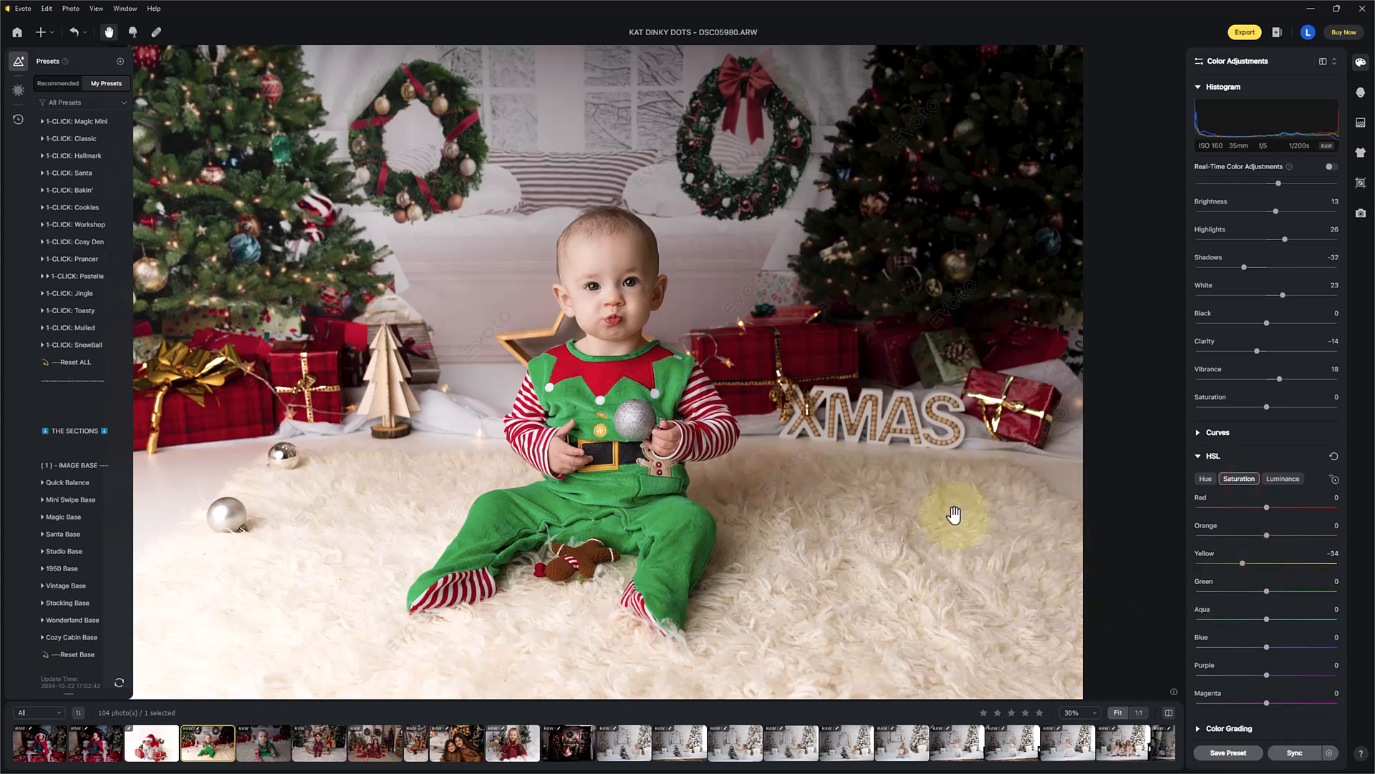
click(1169, 713)
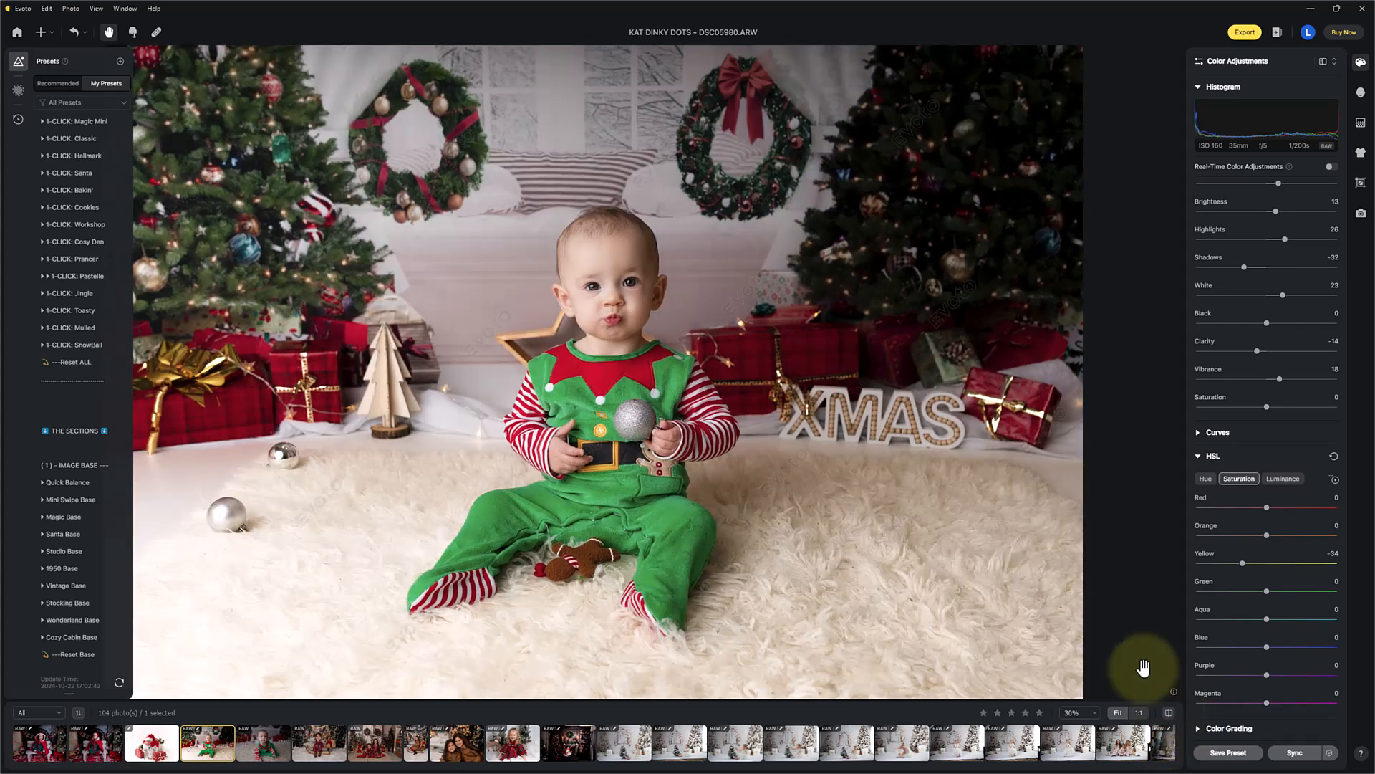
Step: Sync all adjustments except Crop & Rotate from photo DSC05980 to photo DSC06005
click(271, 750)
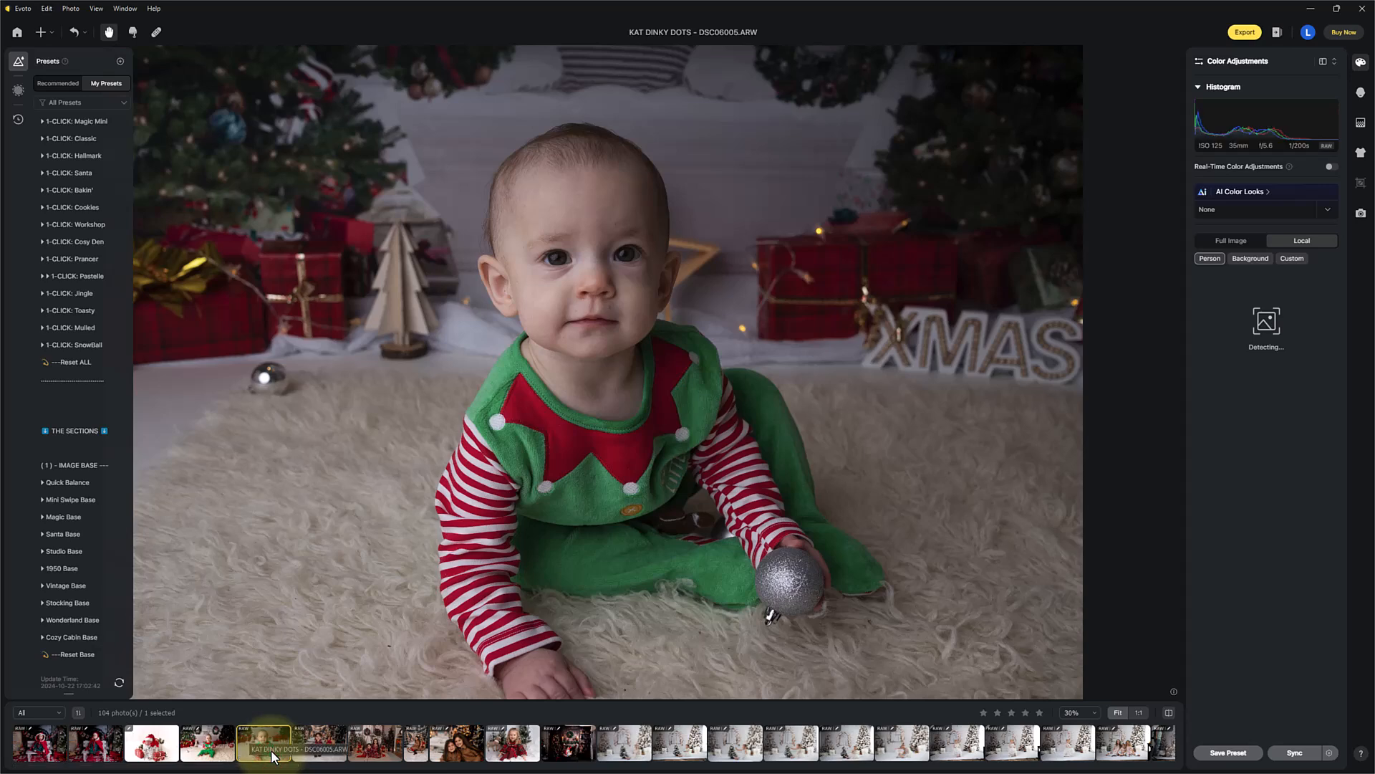
click(192, 746)
ctrl+click(267, 754)
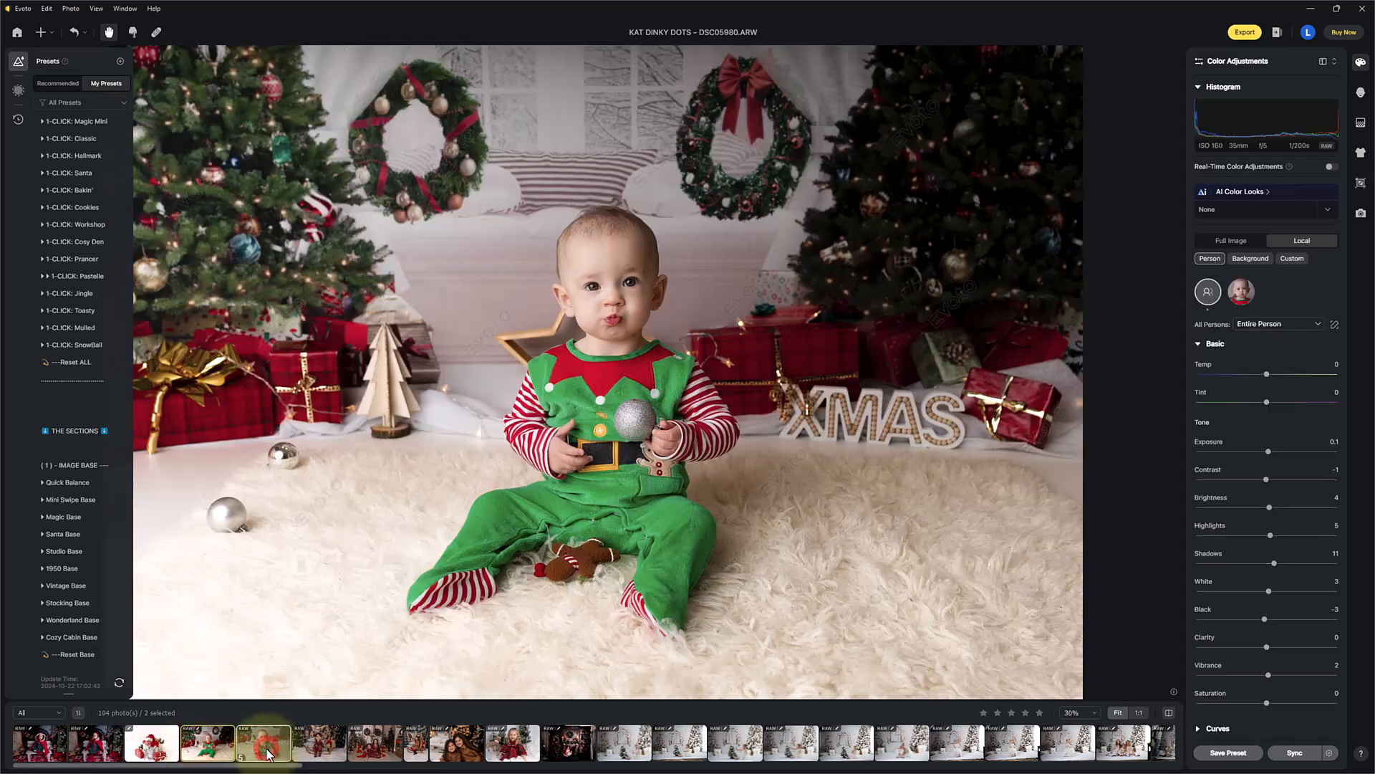
click(1281, 758)
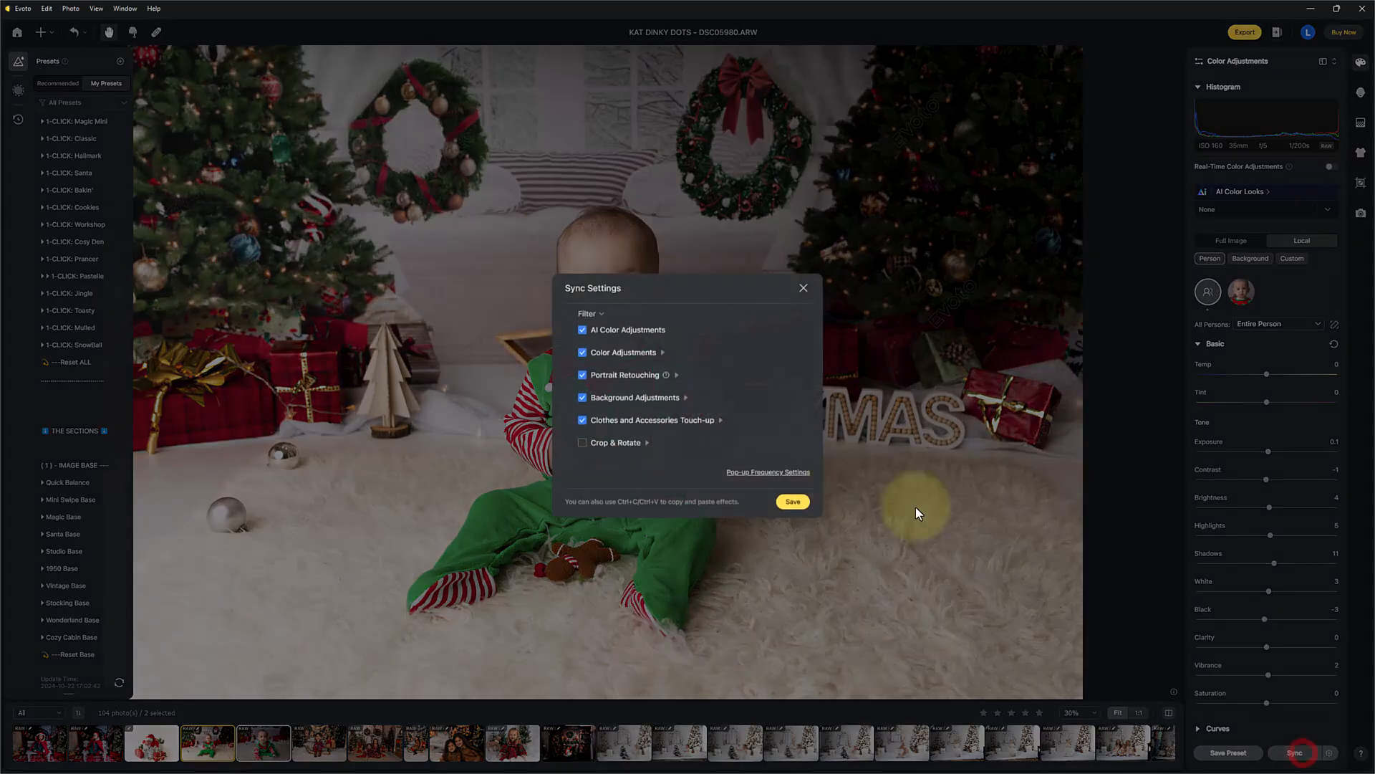
click(792, 502)
Step: View photo DSC06005 with the synced edits and compare it with its original
click(263, 739)
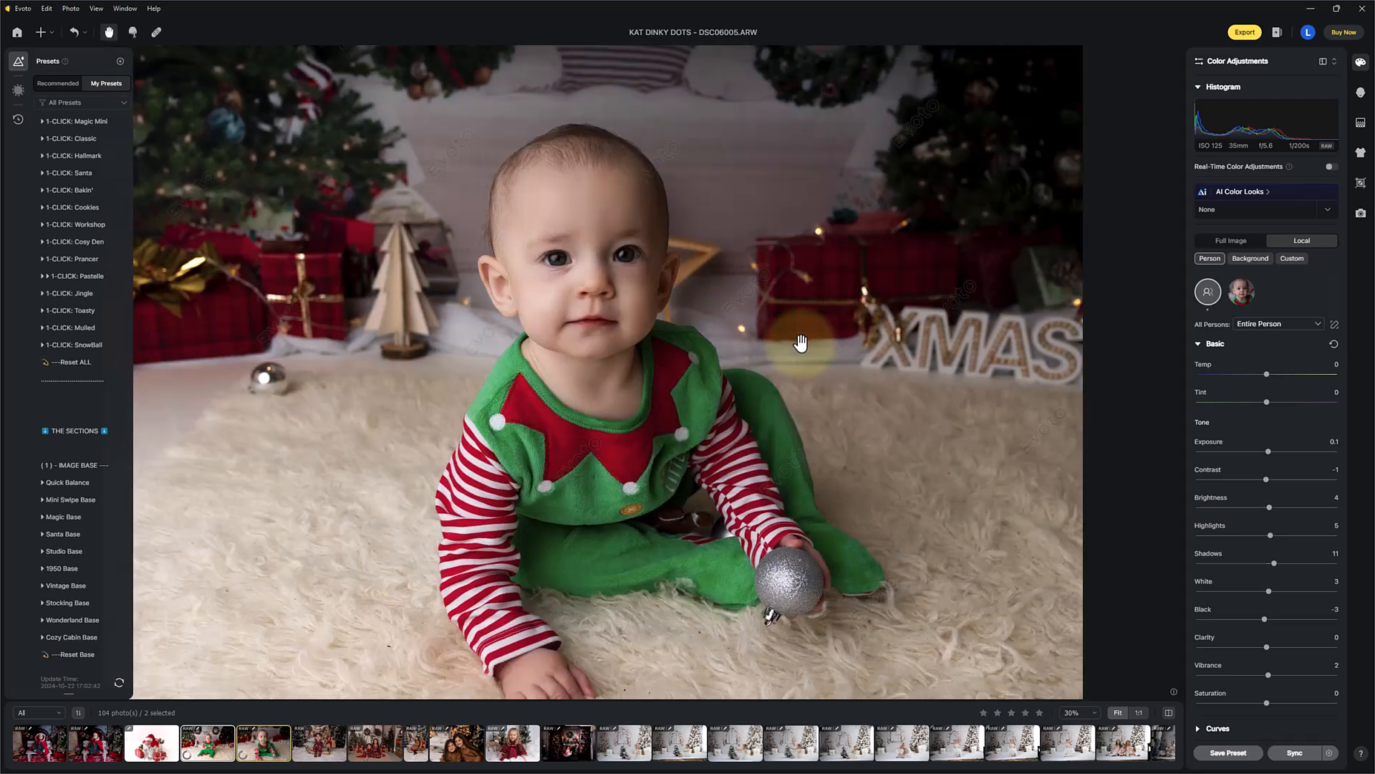
click(1167, 719)
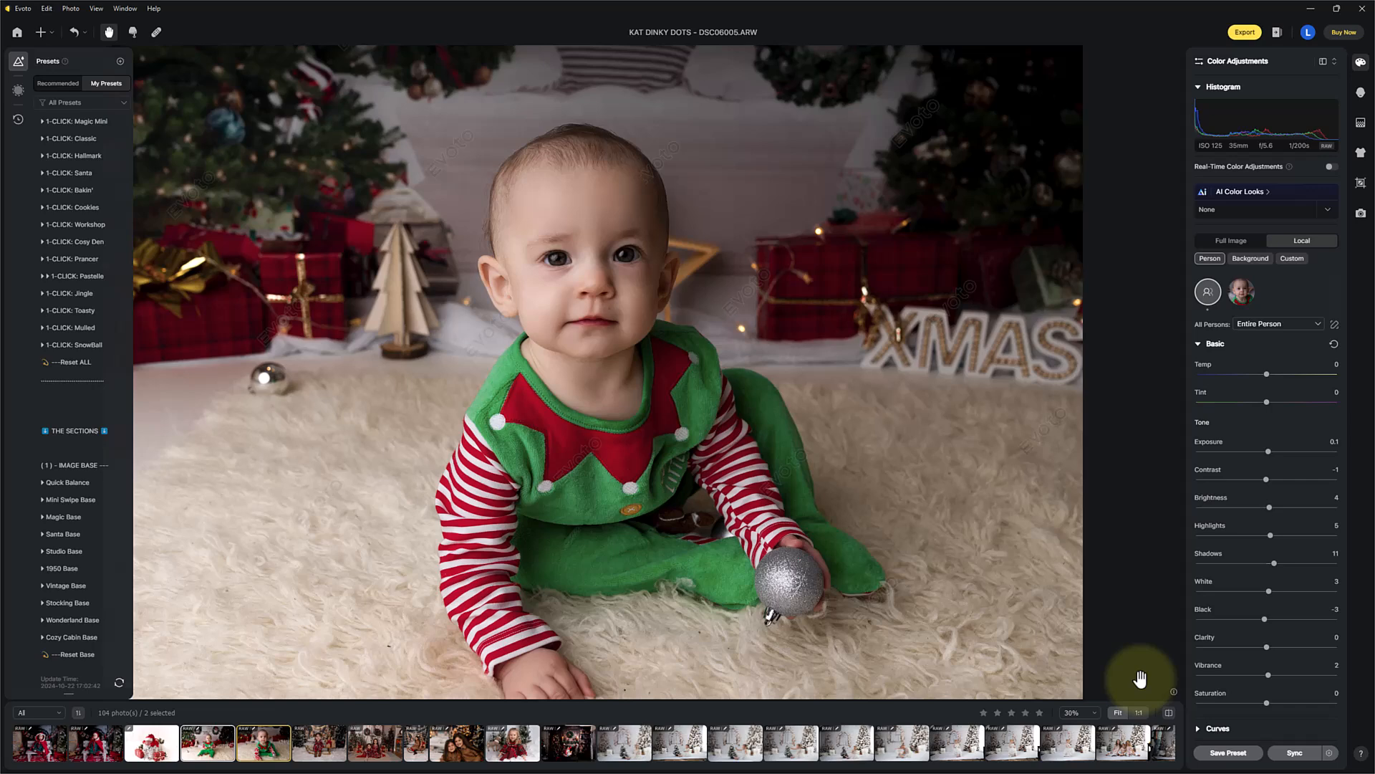
scroll(100, 222, up, 3)
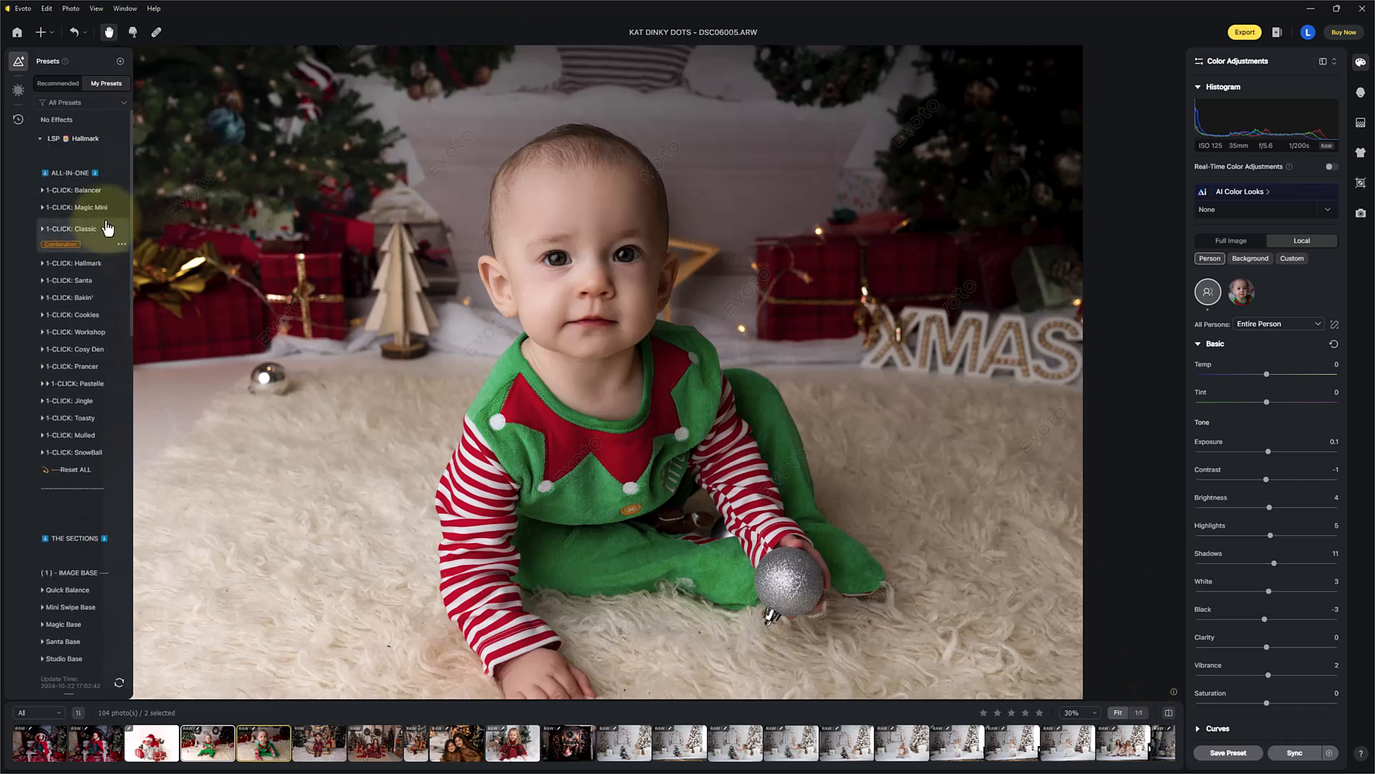